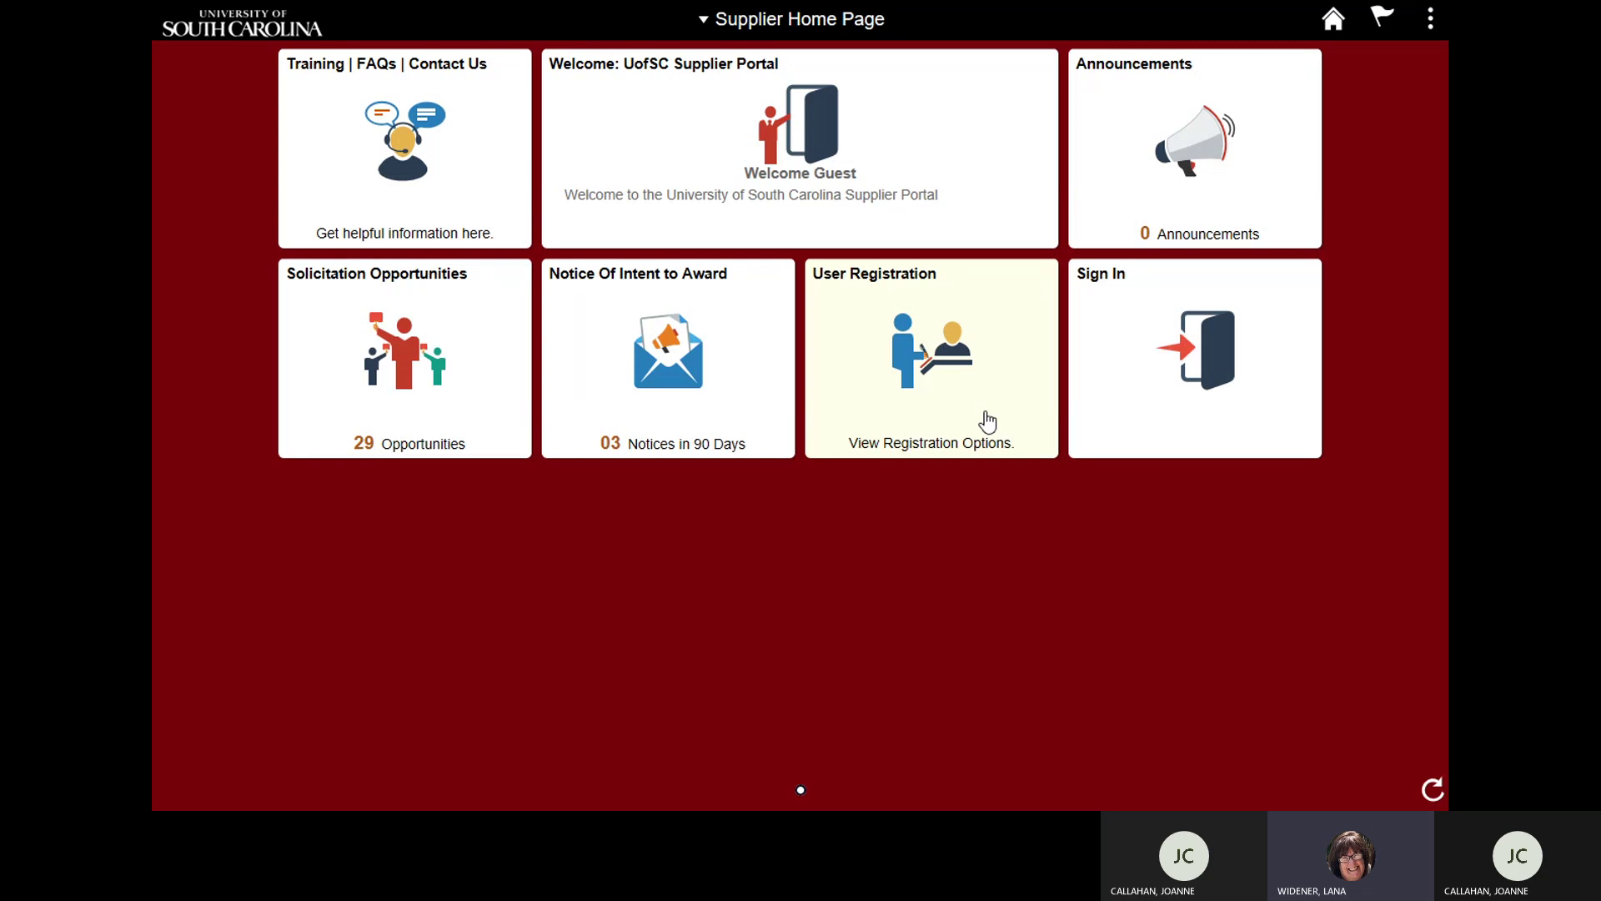
Step: From the User Registration tile, choose Register now under Register as an Offeror
{"action": "left_click", "coordinate": [986, 421]}
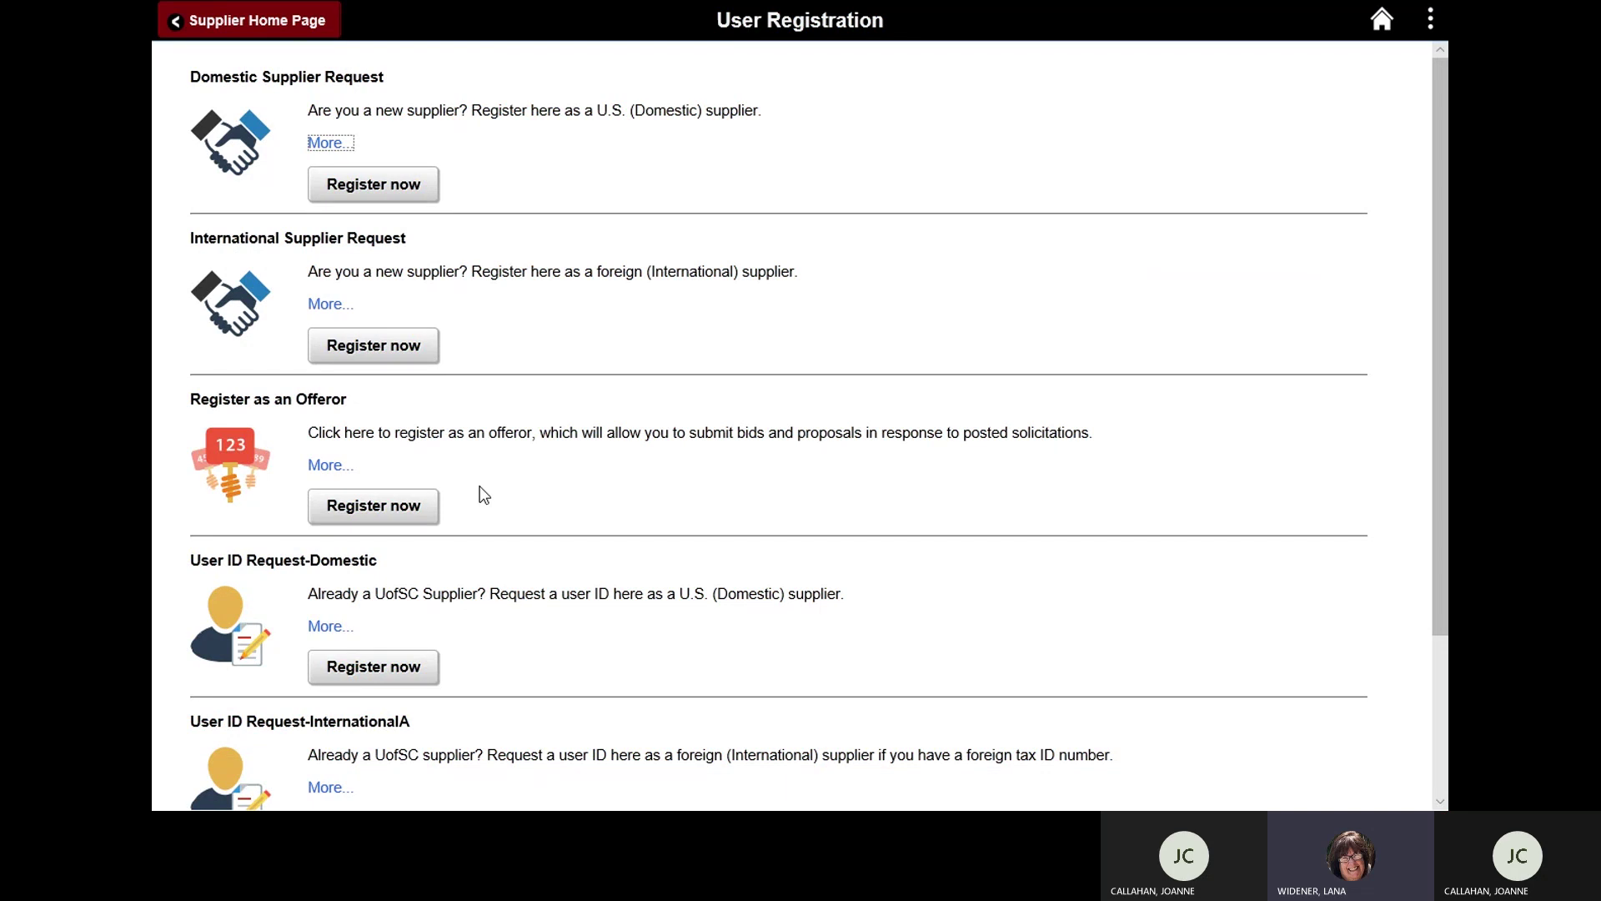
{"action": "left_click", "coordinate": [403, 506]}
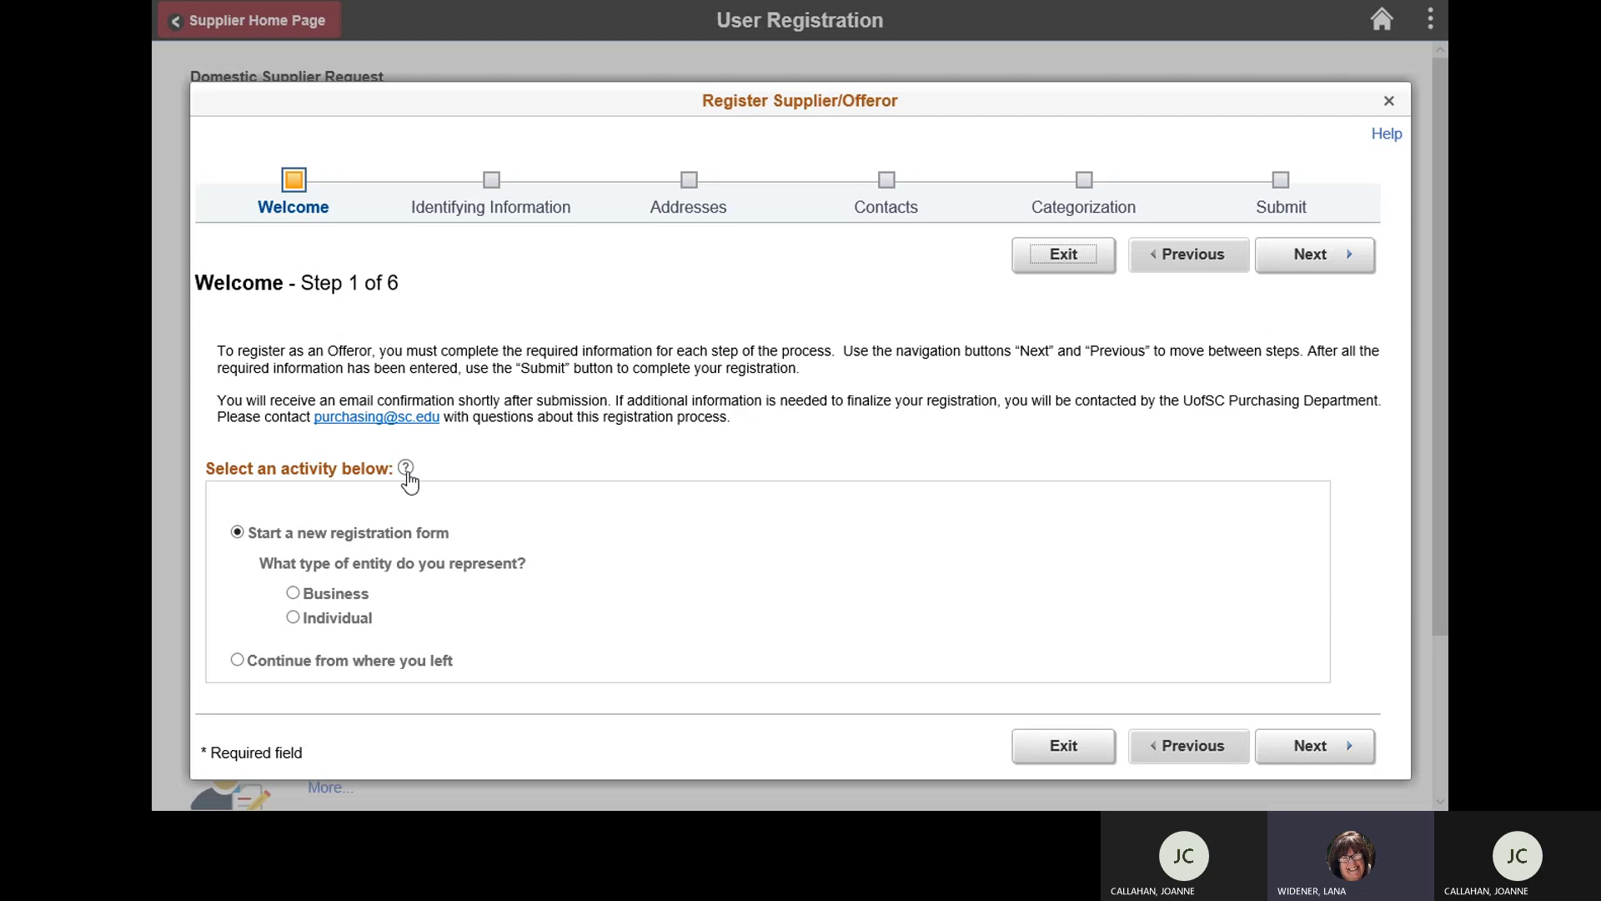
Step: Check the activity help, then set the entity type to Business
{"action": "left_click", "coordinate": [406, 469]}
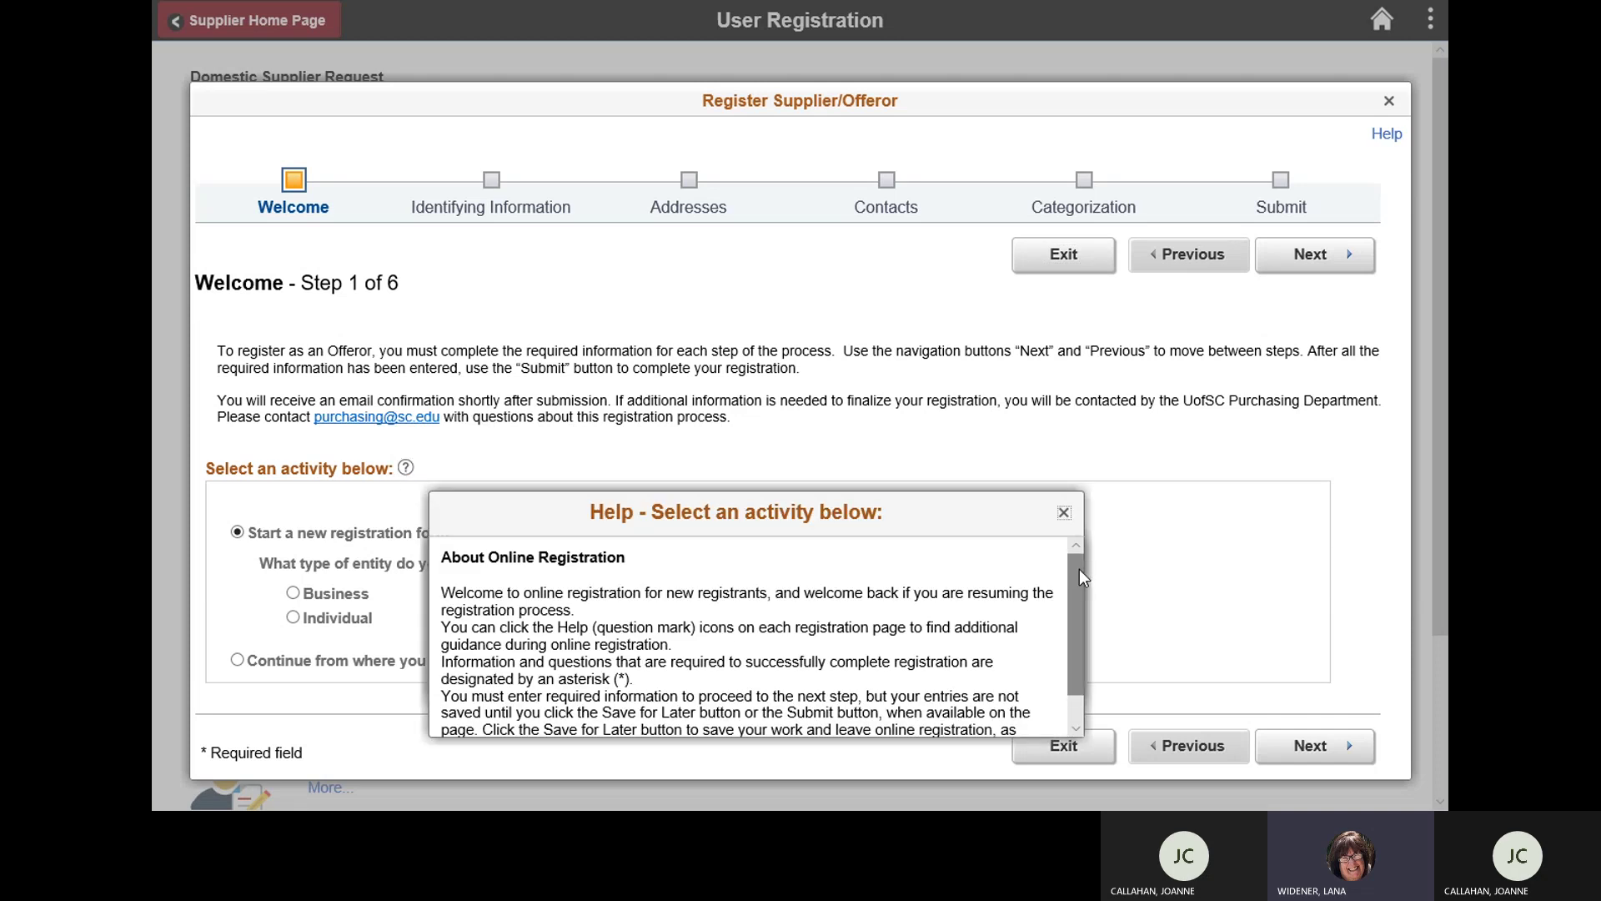
{"action": "left_click_drag", "start_coordinate": [1080, 570], "coordinate": [1080, 630]}
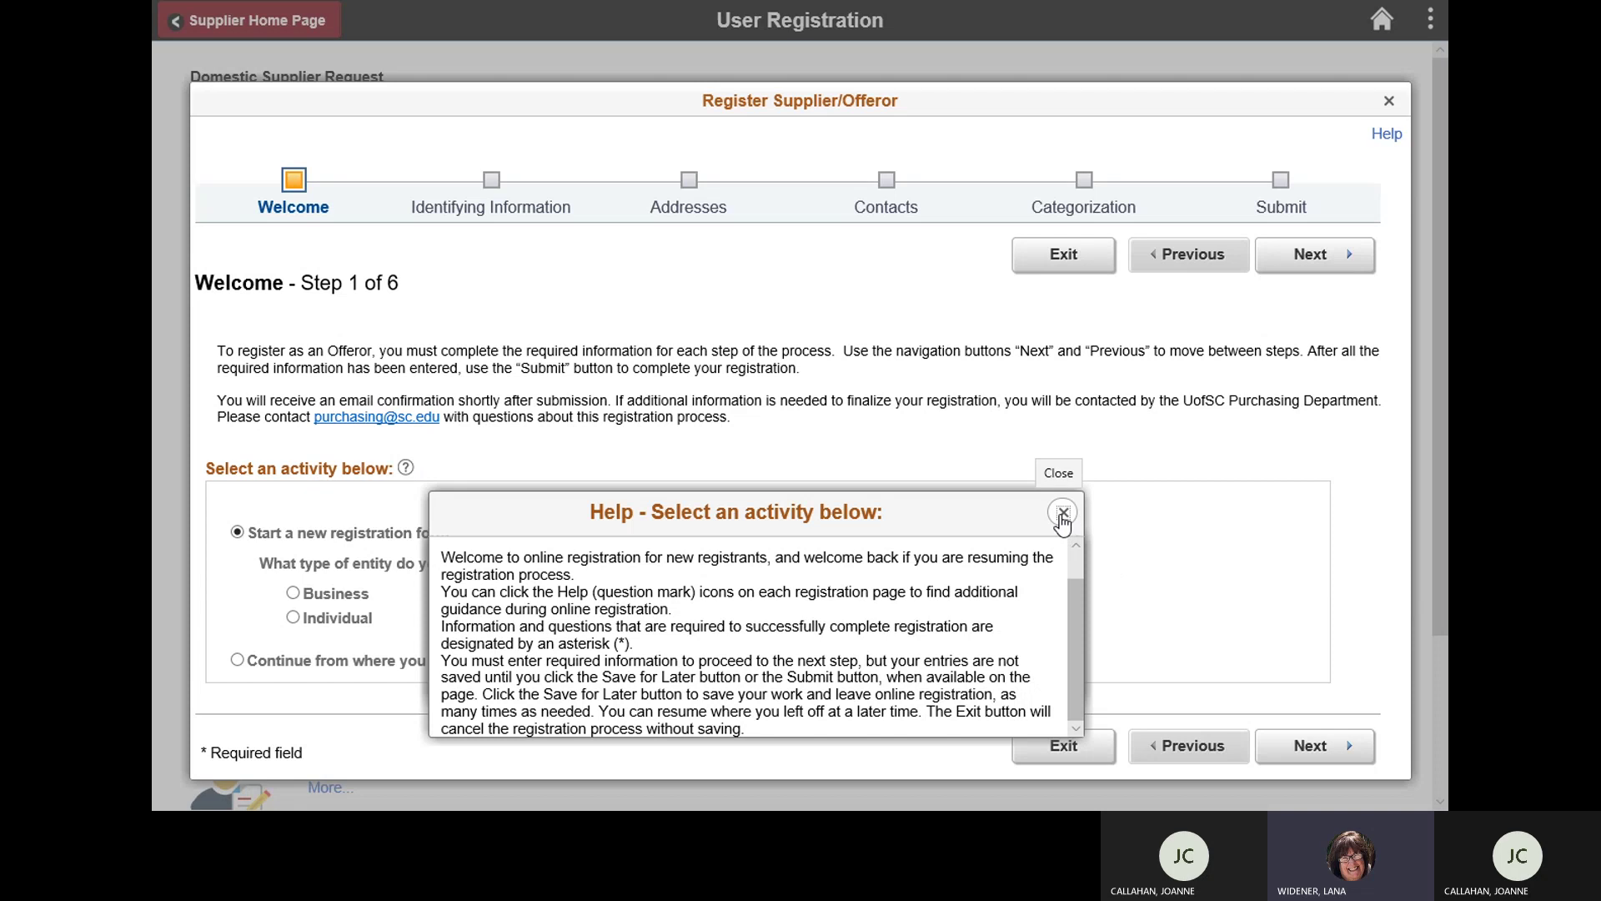
{"action": "left_click", "coordinate": [1063, 512]}
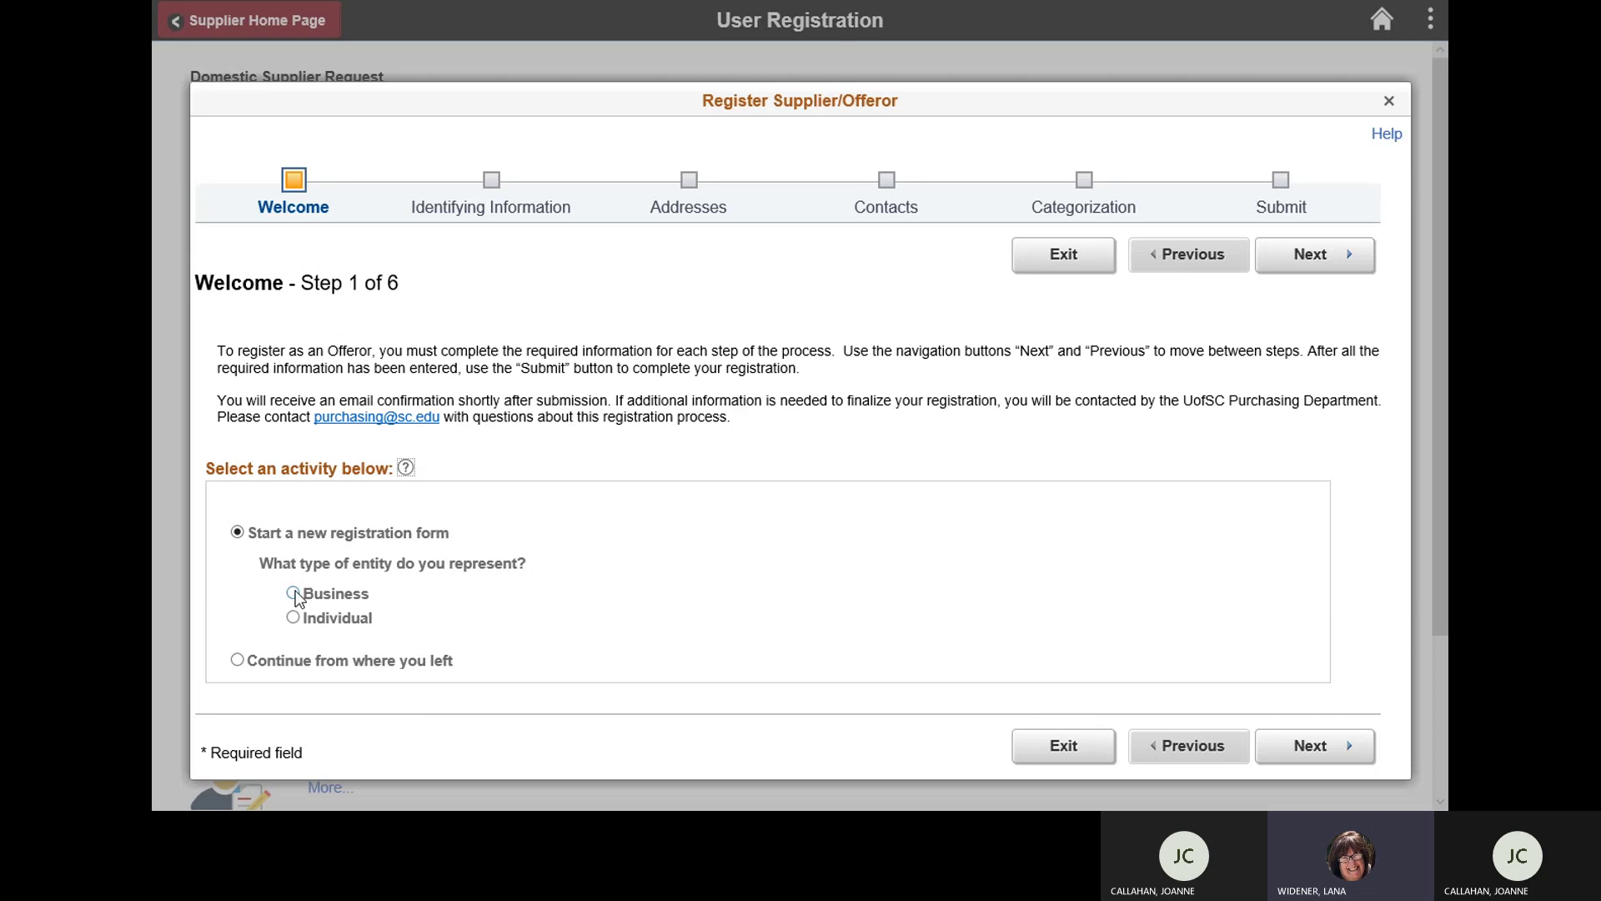
{"action": "left_click", "coordinate": [293, 594]}
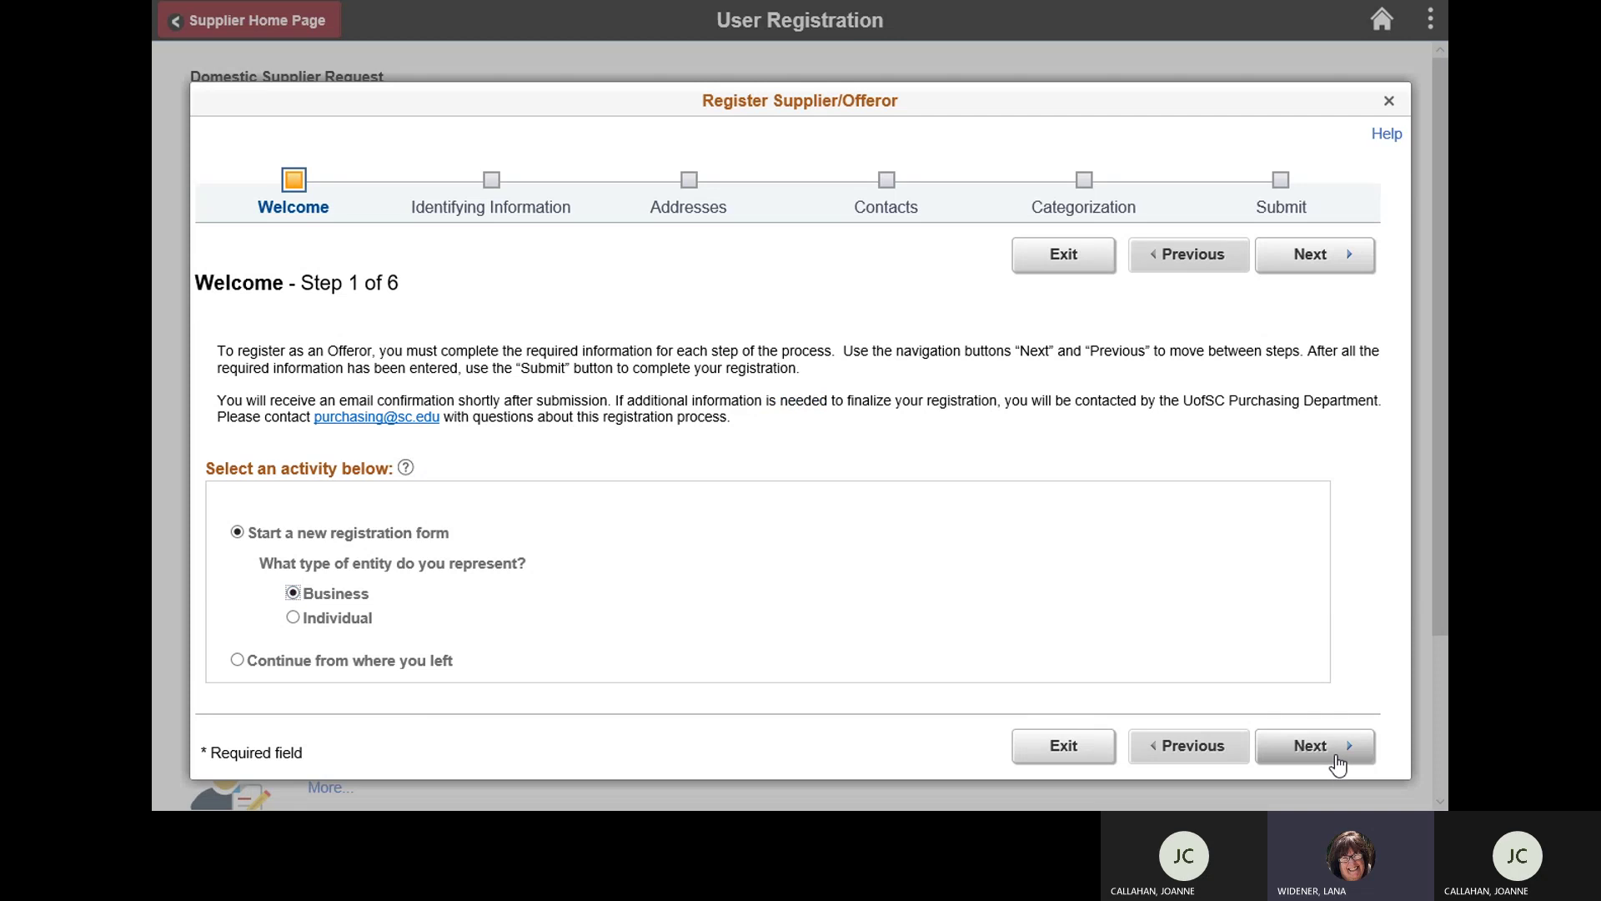
Step: On Identifying Information, enter the U.S. tax ID number and business name 'Joannes Uniforms'
{"action": "left_click", "coordinate": [1337, 764]}
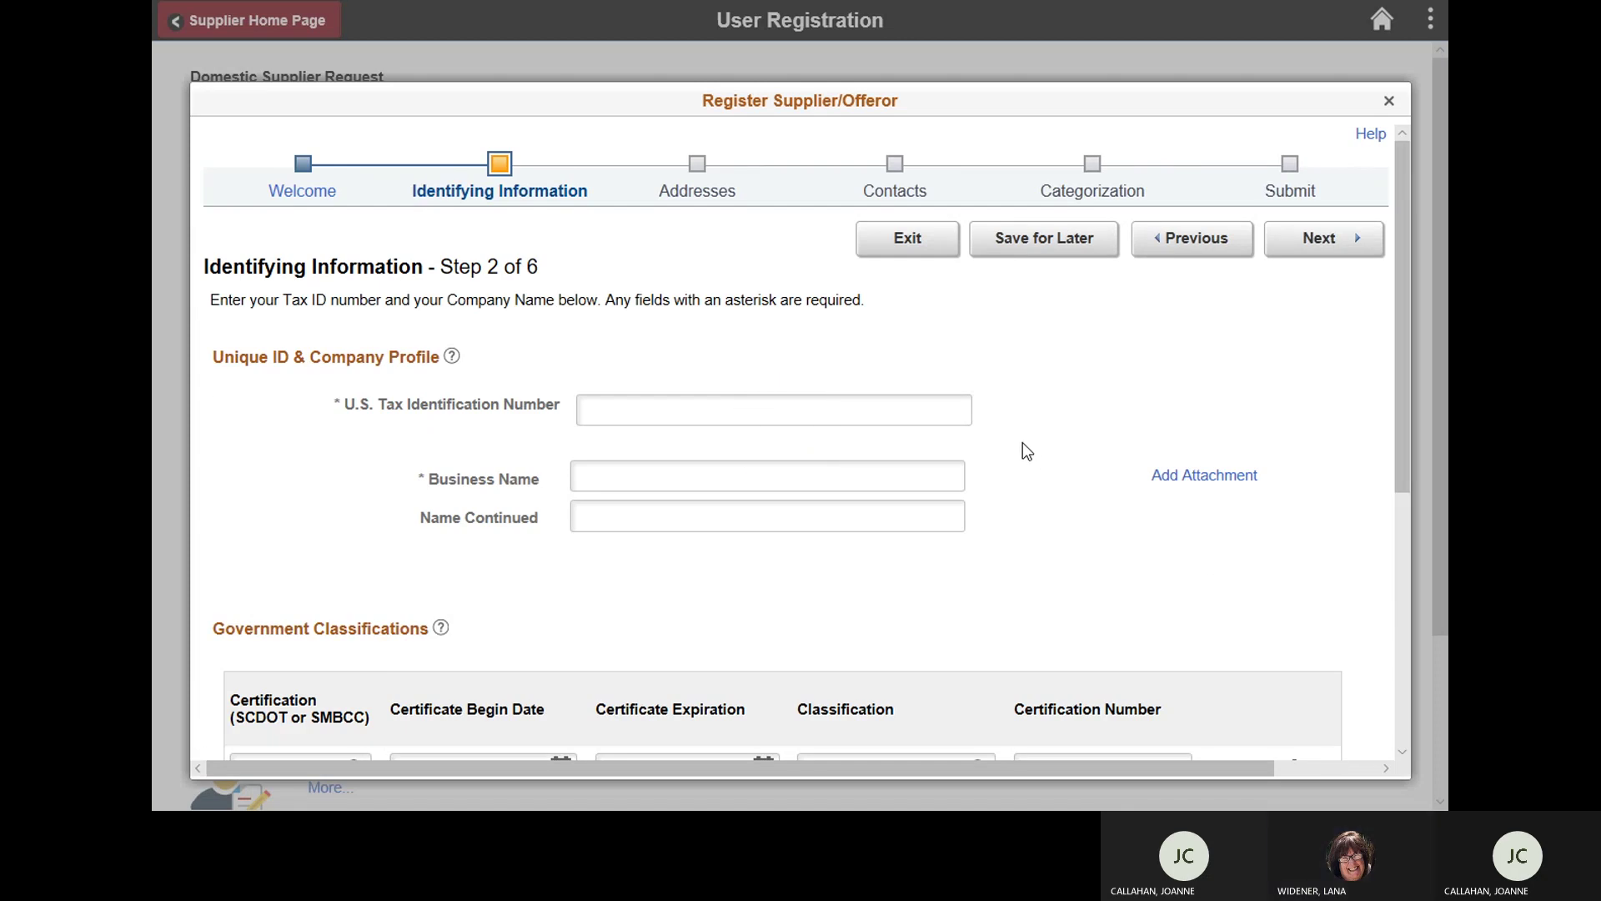
{"action": "left_click", "coordinate": [906, 413]}
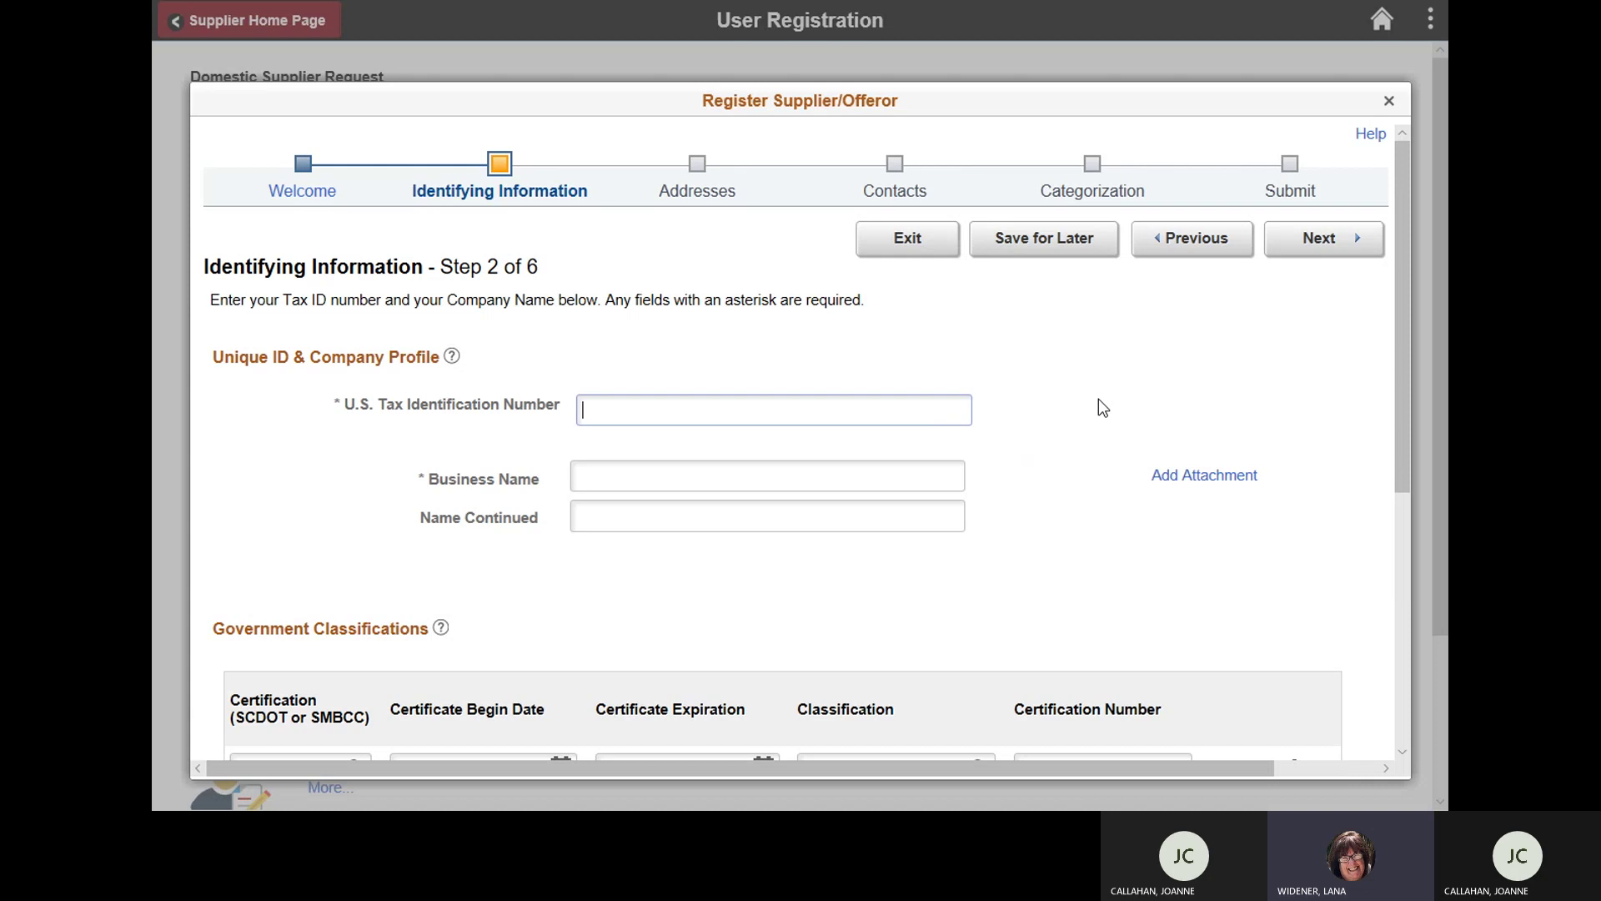
{"action": "left_click", "coordinate": [864, 474]}
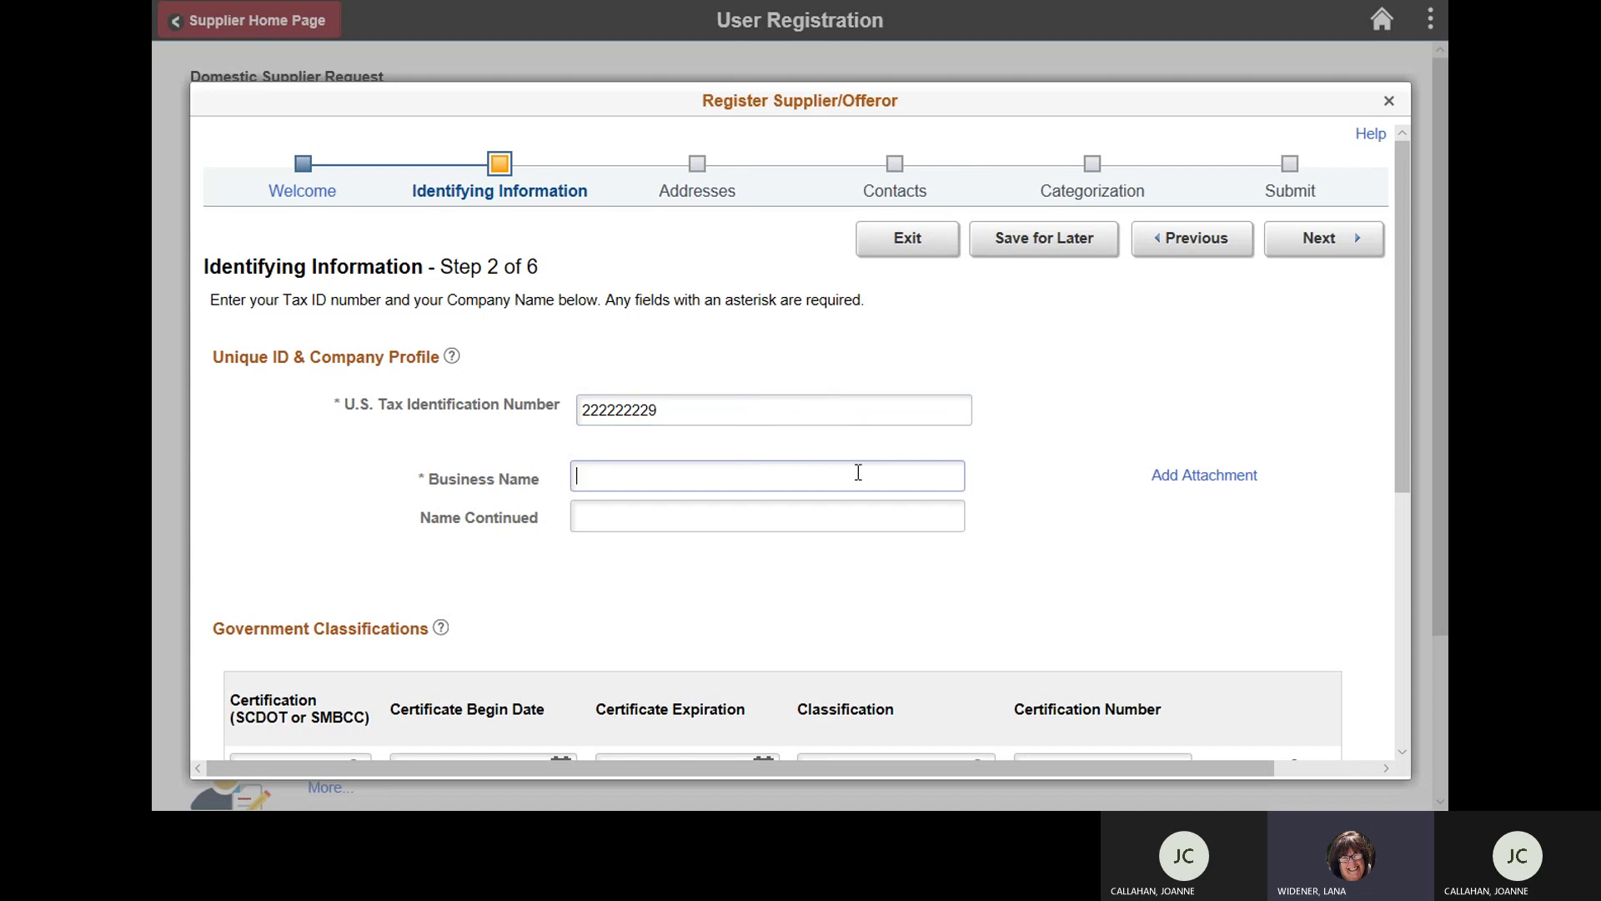
{"action": "type", "text": "joanne"}
{"action": "key", "text": "BackSpace"}
{"action": "key", "text": "BackSpace"}
{"action": "key", "text": "BackSpace"}
{"action": "key", "text": "BackSpace"}
{"action": "key", "text": "BackSpace"}
{"action": "key", "text": "BackSpace"}
{"action": "type", "text": "Joannec"}
{"action": "key", "text": "BackSpace"}
{"action": "key", "text": "BackSpace"}
{"action": "type", "text": "s Uniforms"}
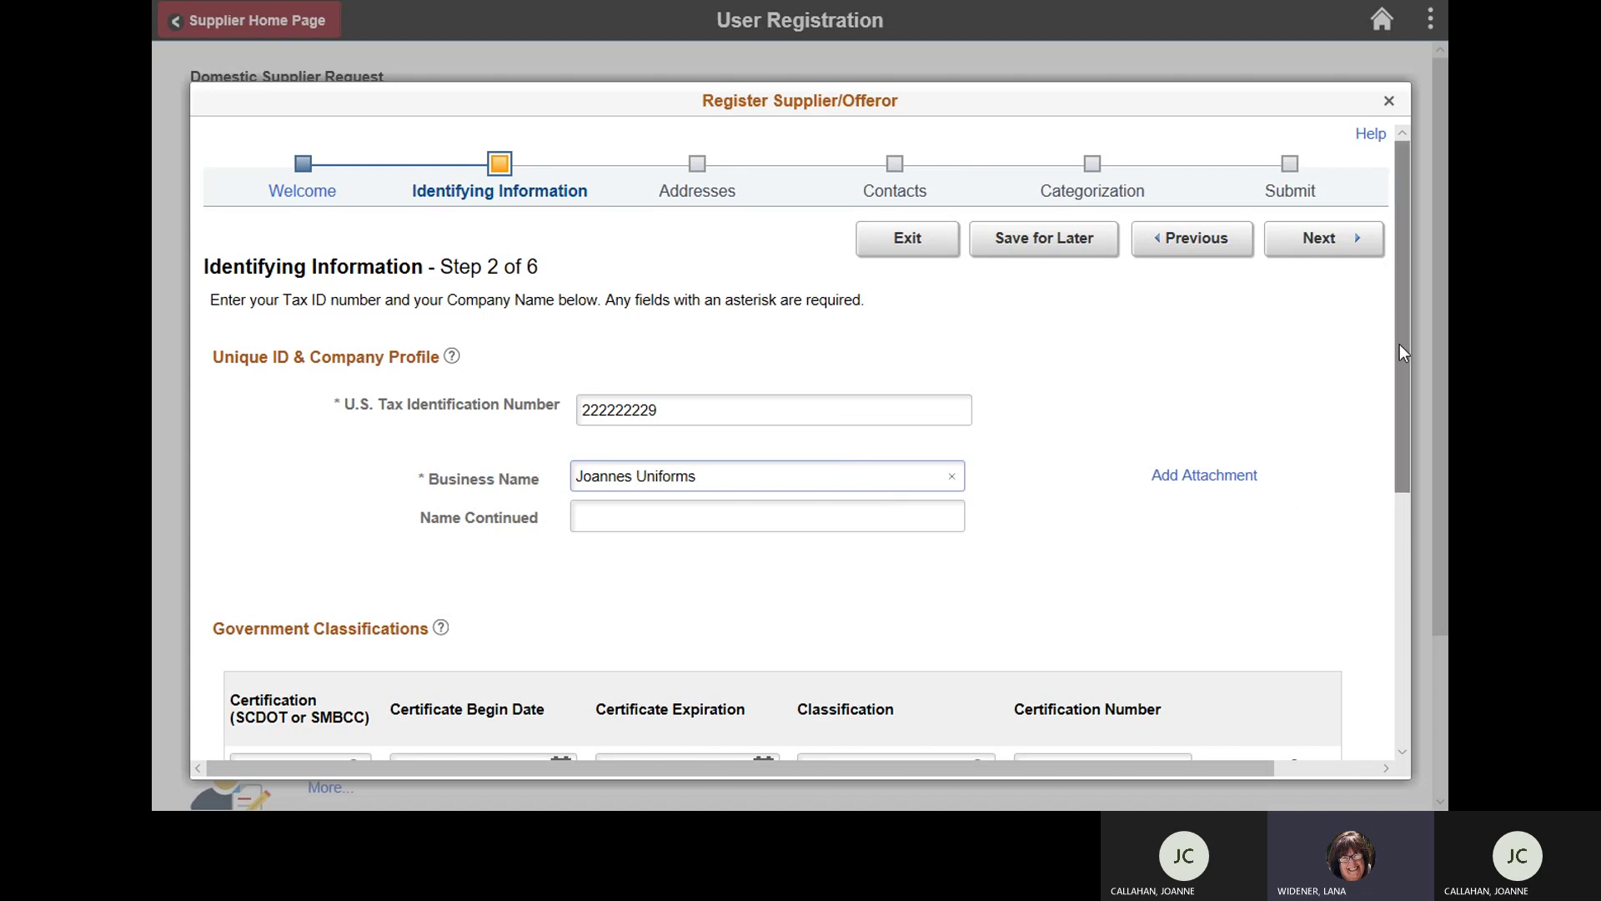
{"action": "left_click_drag", "start_coordinate": [1399, 344], "coordinate": [1401, 450]}
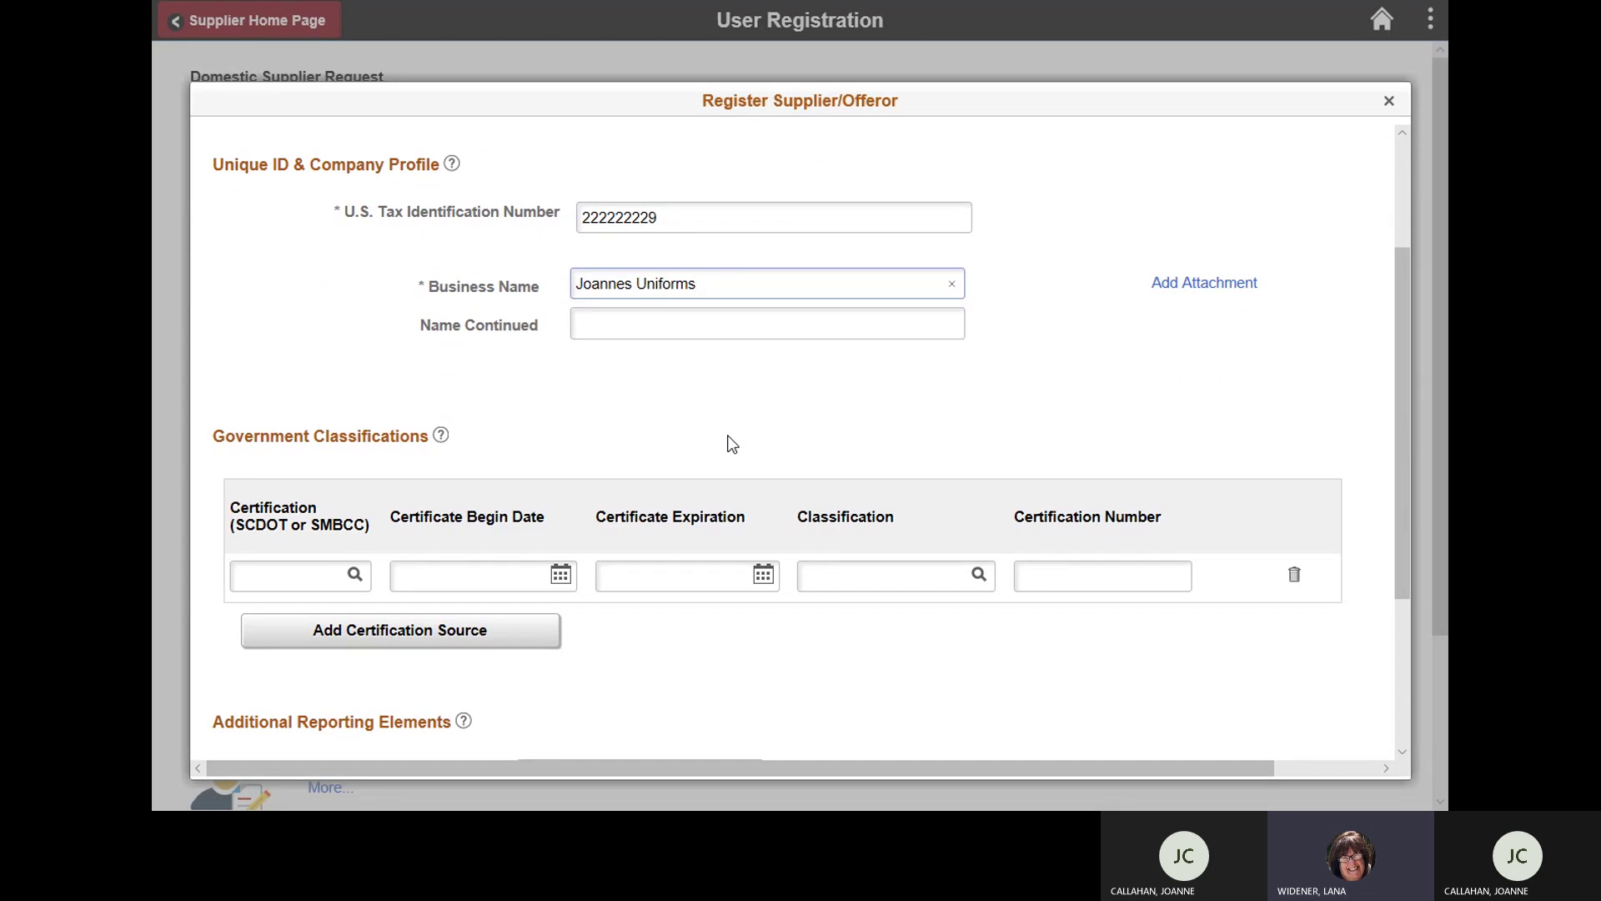
Step: Leave Certification empty, set Ethnicity to Caucasian and check Women-Owned Business
{"action": "left_click", "coordinate": [355, 575]}
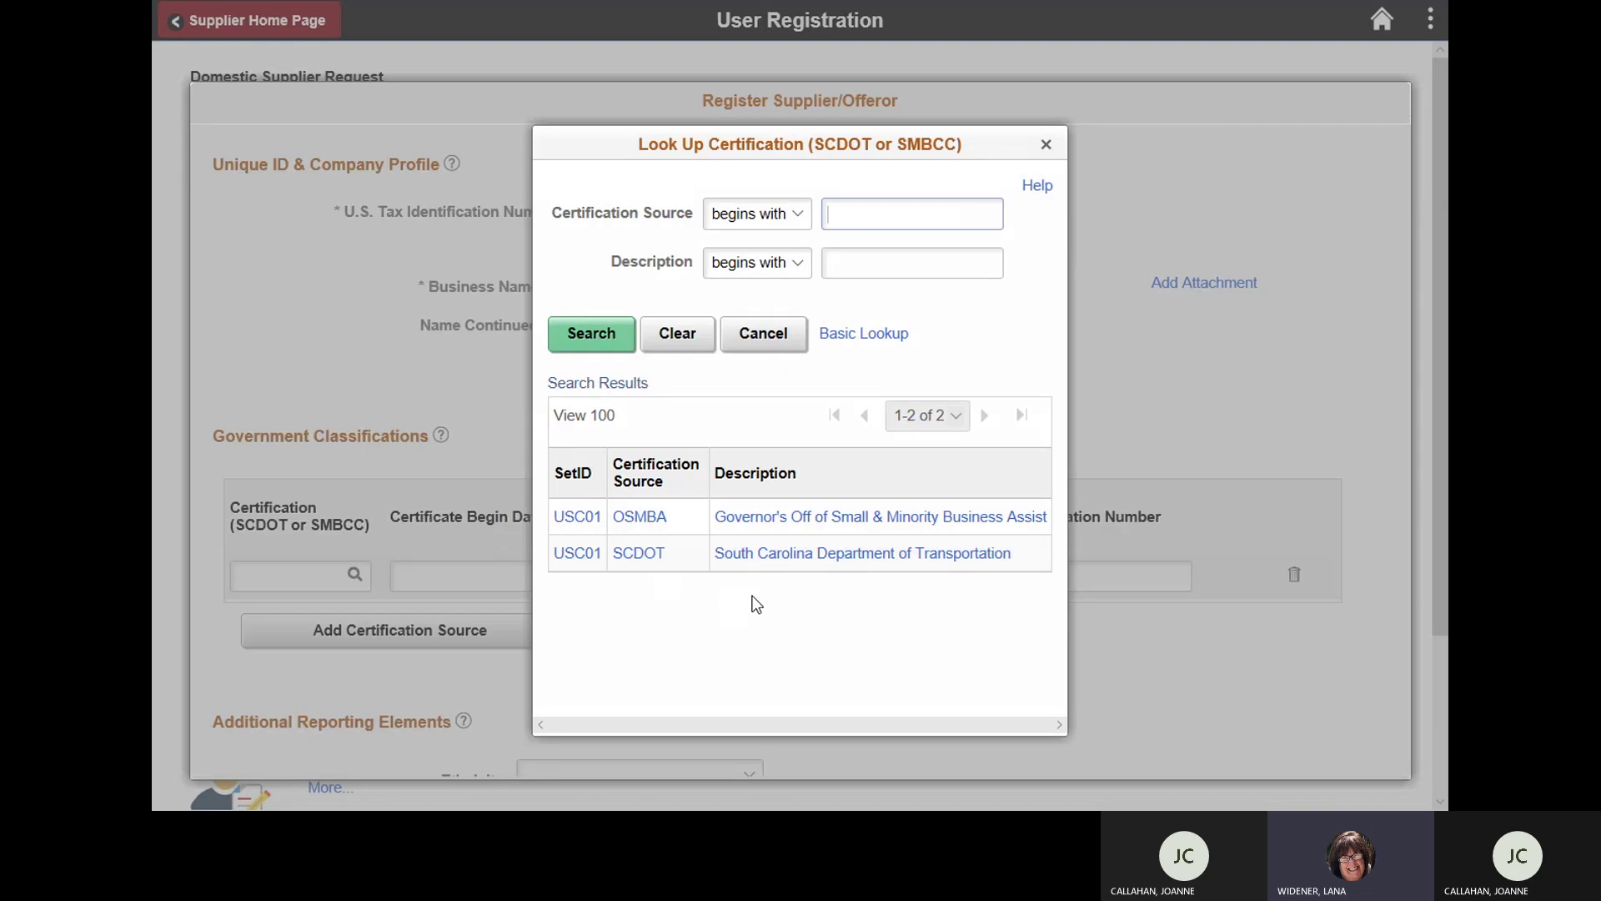
{"action": "left_click", "coordinate": [1045, 146]}
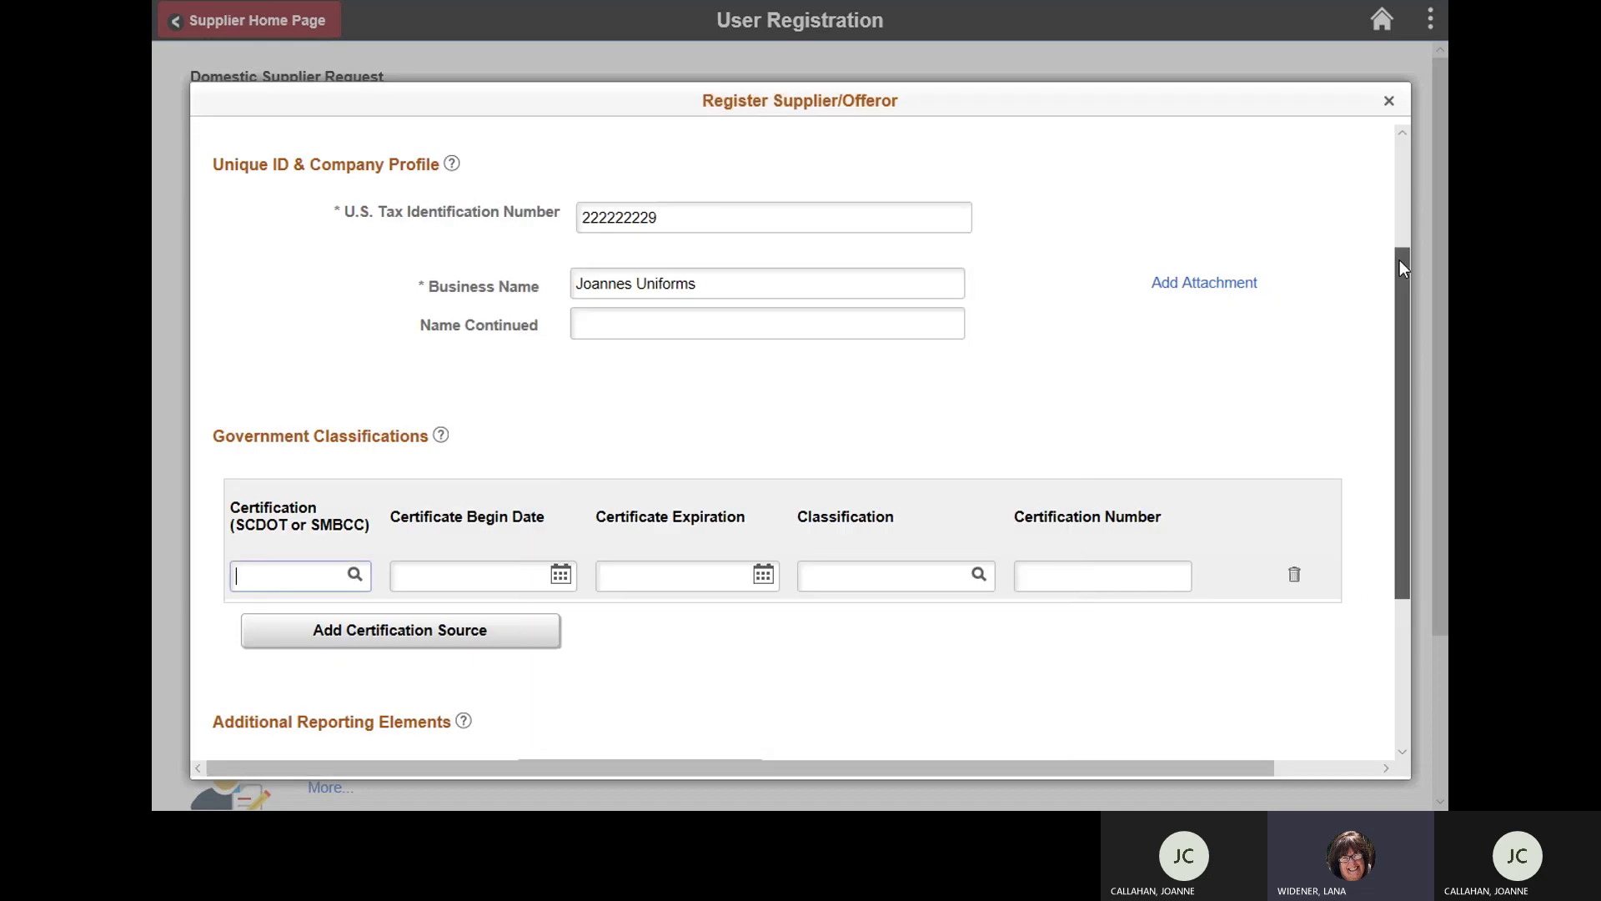
{"action": "left_click_drag", "start_coordinate": [1400, 261], "coordinate": [1402, 419]}
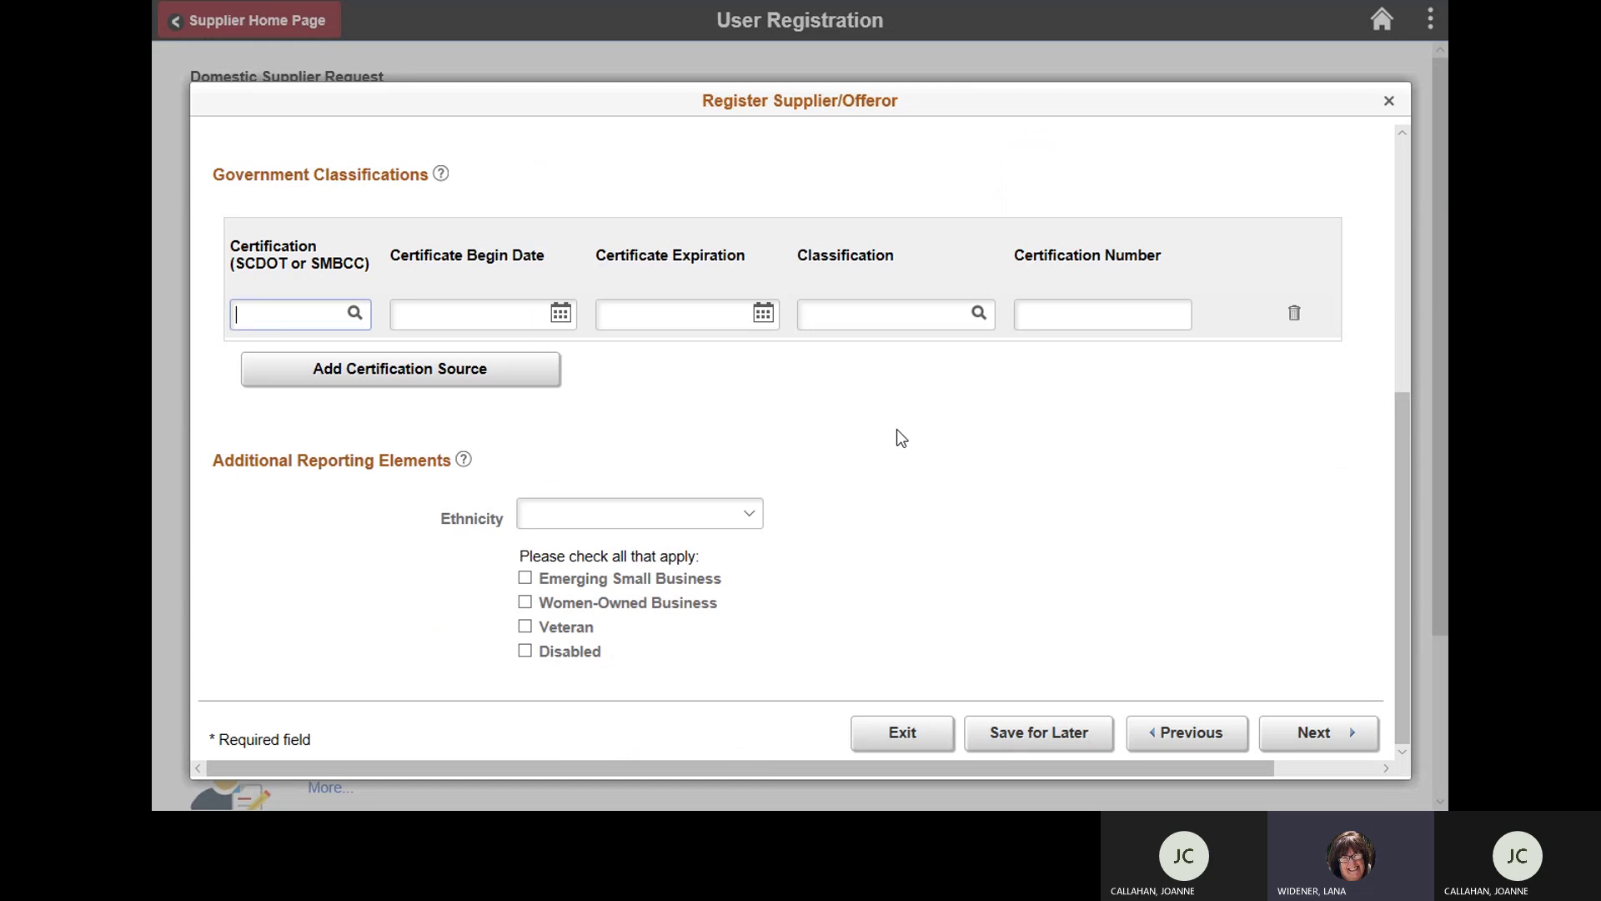
{"action": "left_click", "coordinate": [749, 517]}
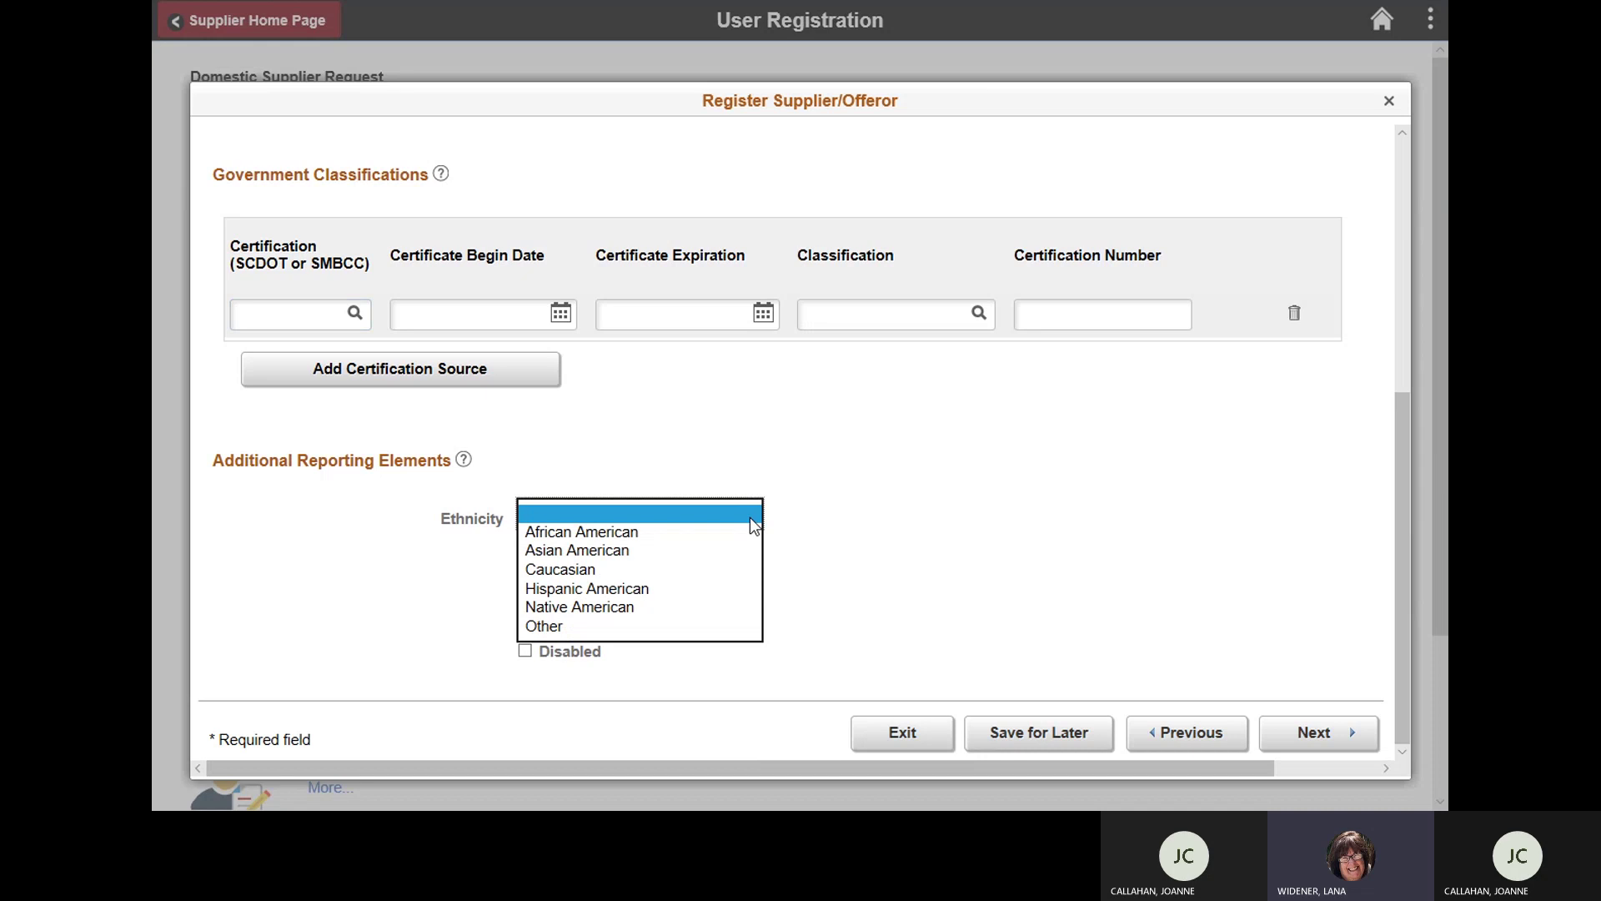
{"action": "left_click", "coordinate": [593, 567]}
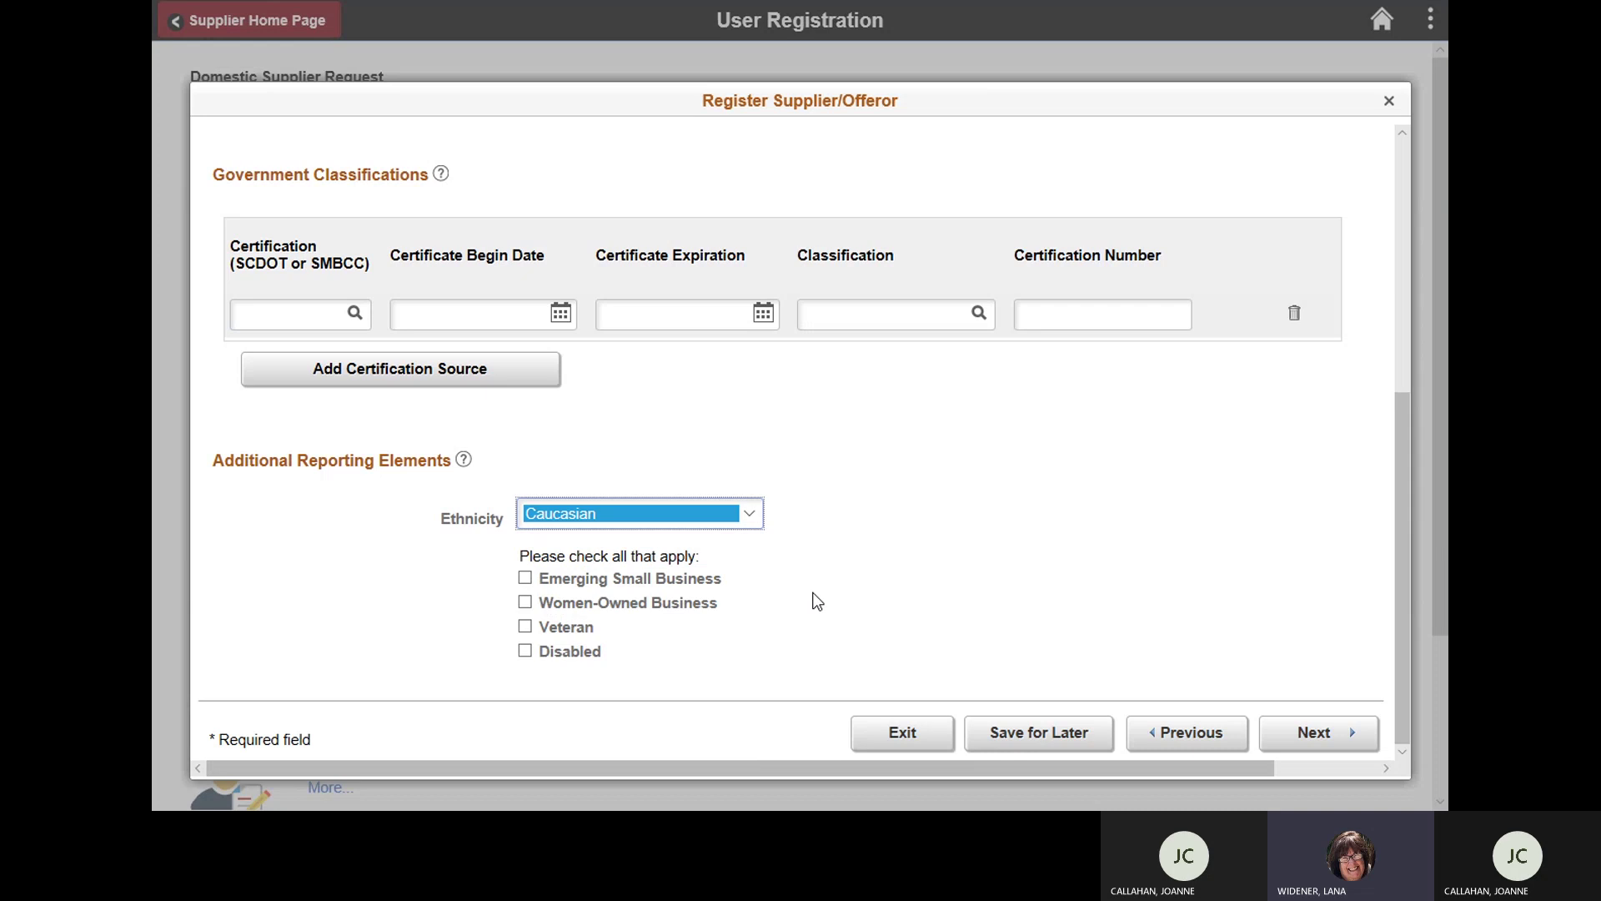
{"action": "left_click", "coordinate": [525, 602]}
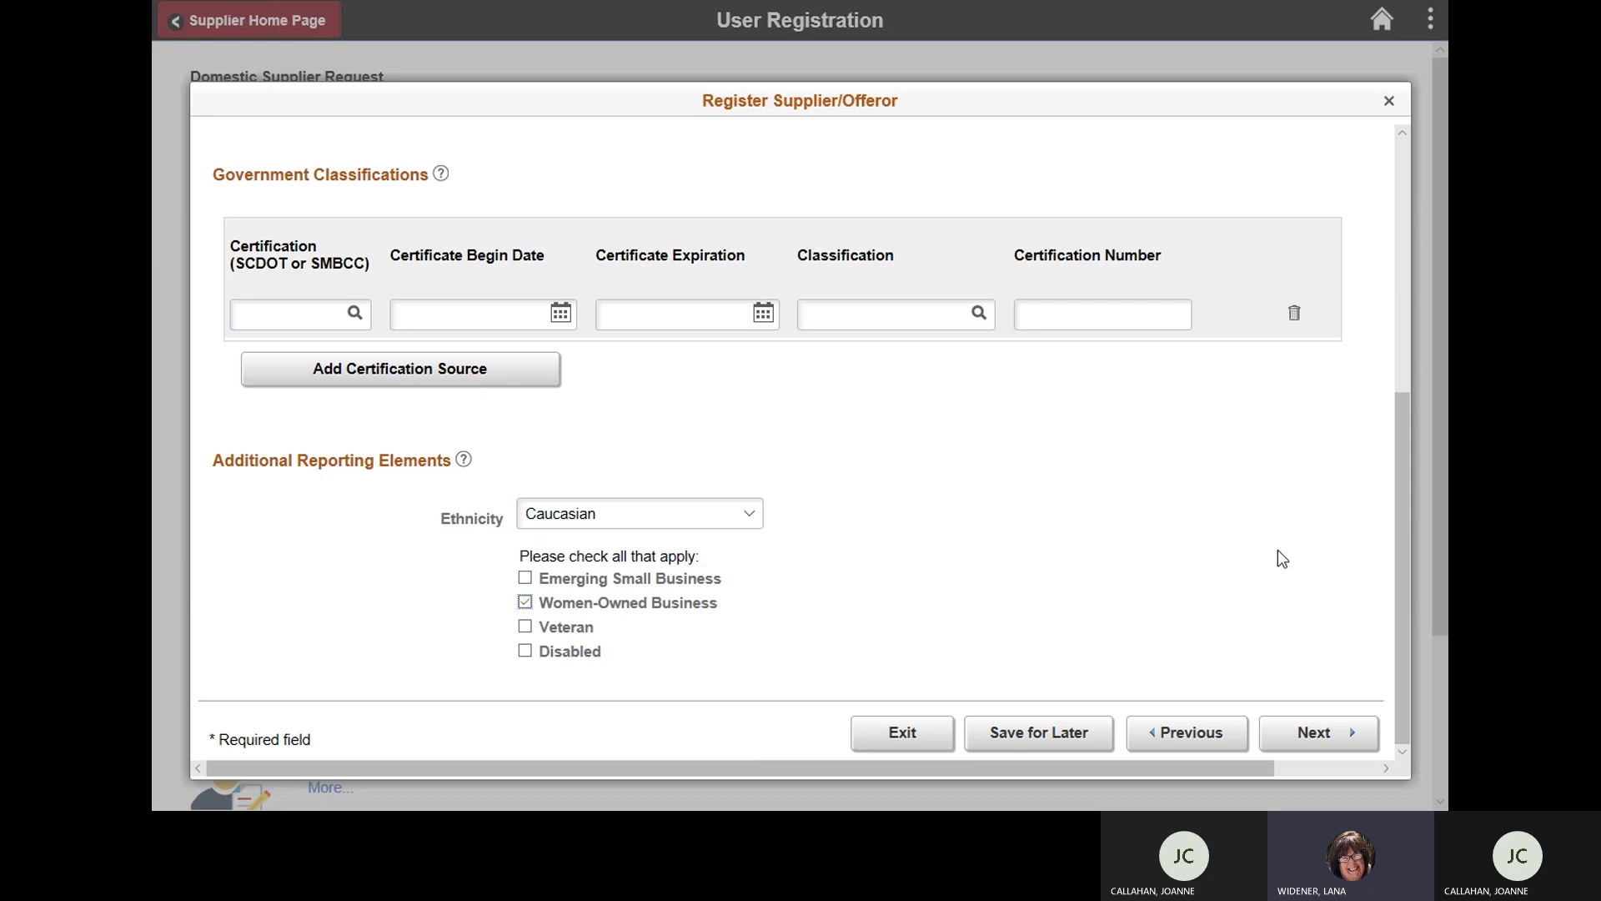
Step: On the Addresses step, enter the street address line and postal code so the address validates
{"action": "left_click", "coordinate": [1321, 739]}
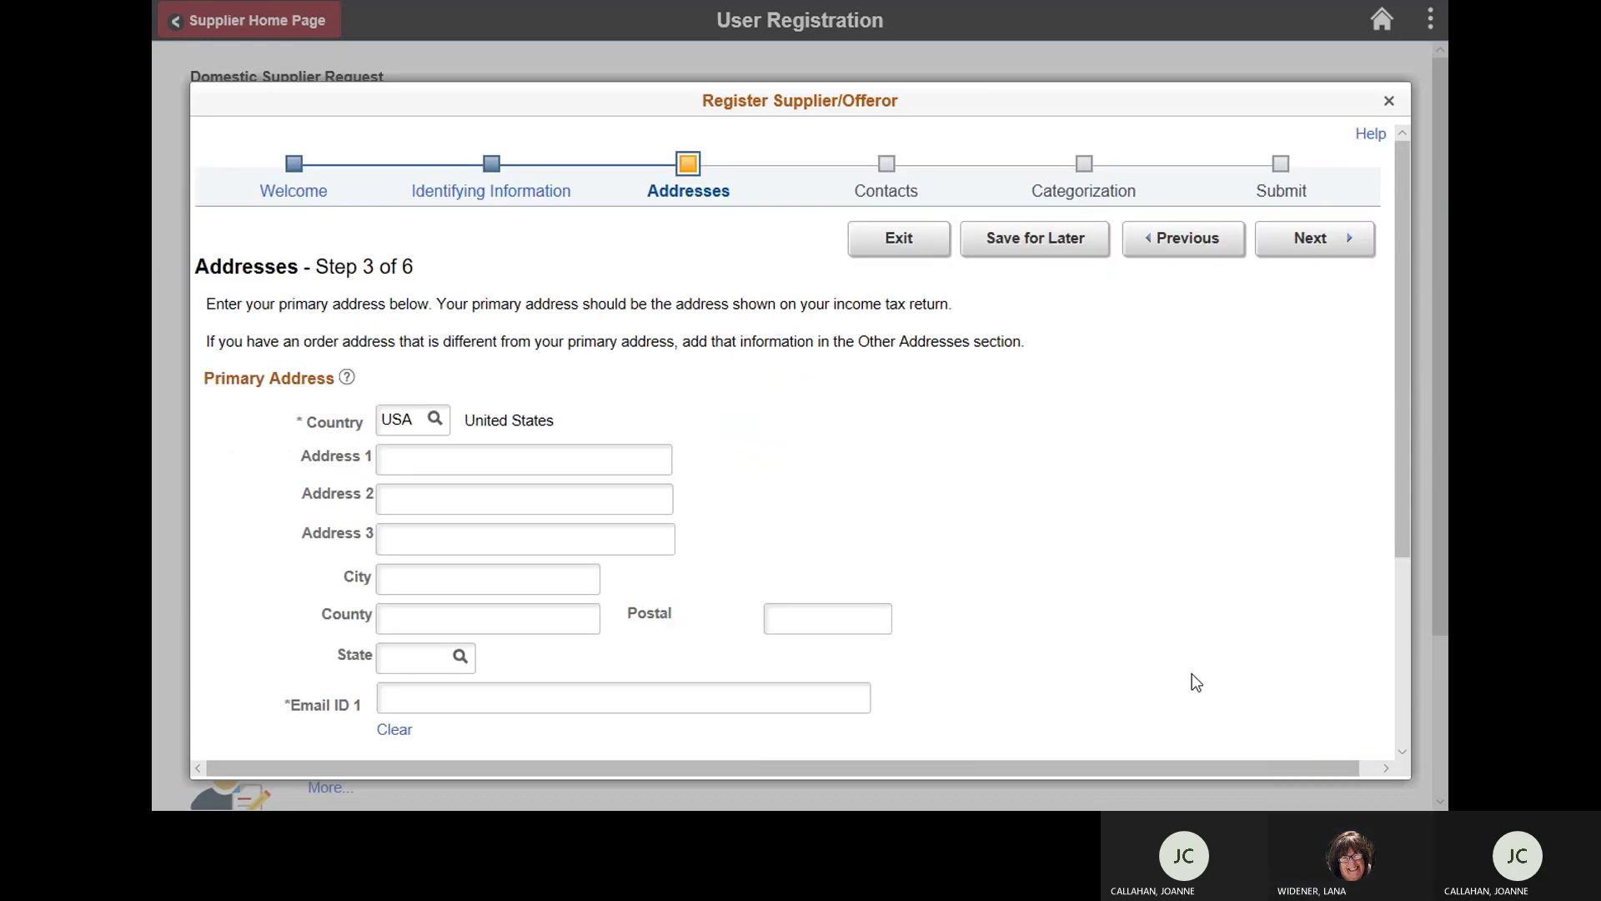
{"action": "left_click", "coordinate": [638, 460]}
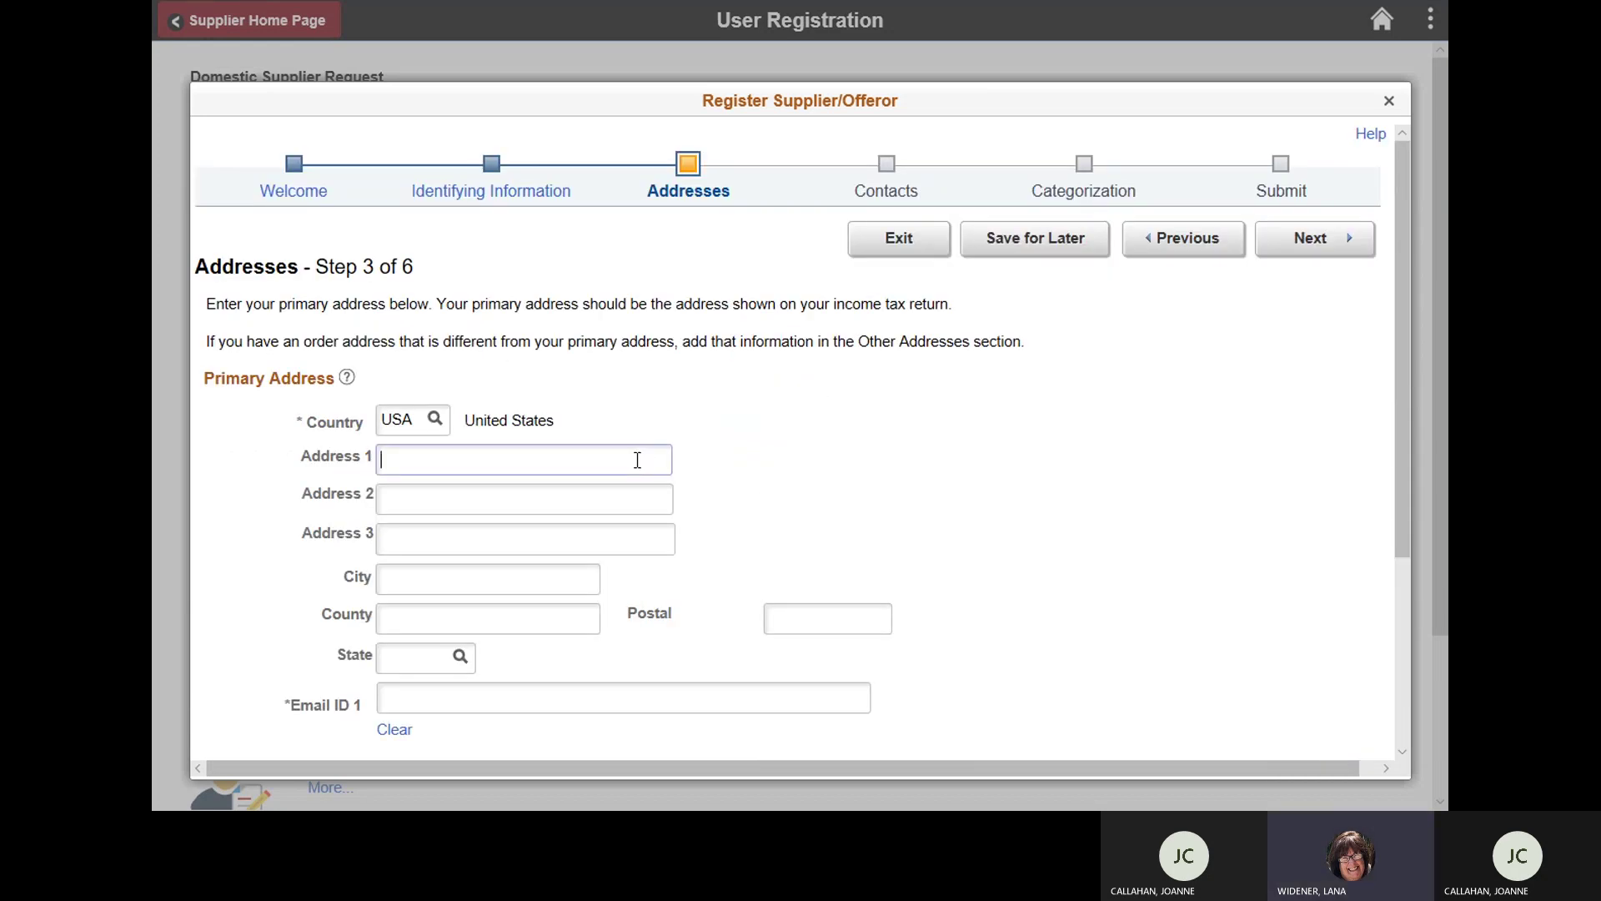
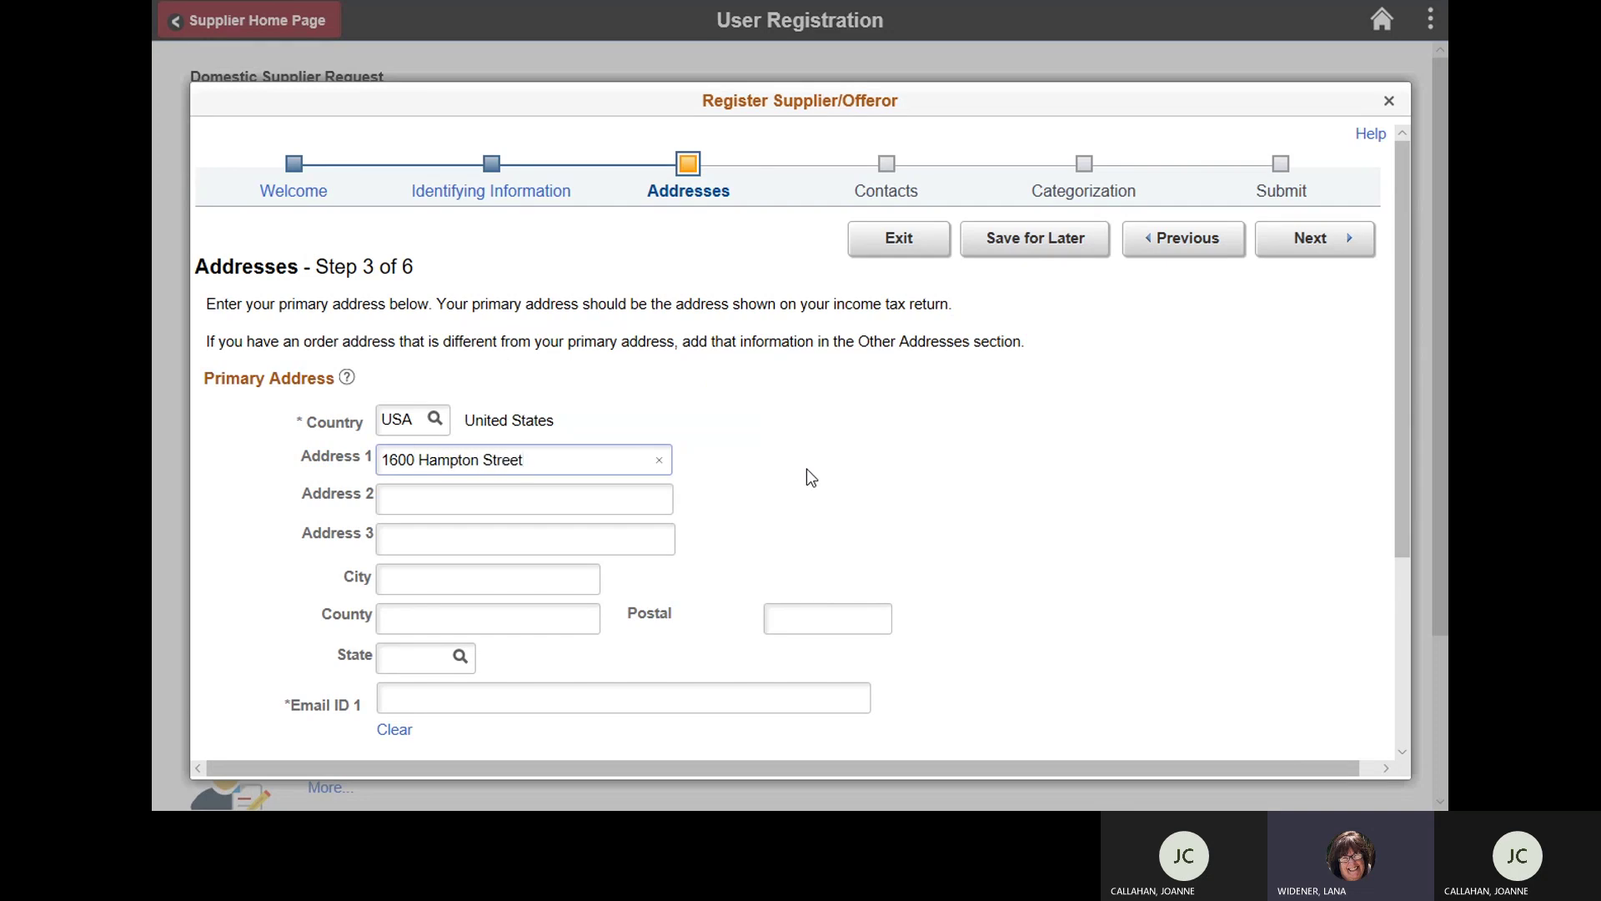
{"action": "left_click", "coordinate": [823, 610]}
{"action": "type", "text": "2"}
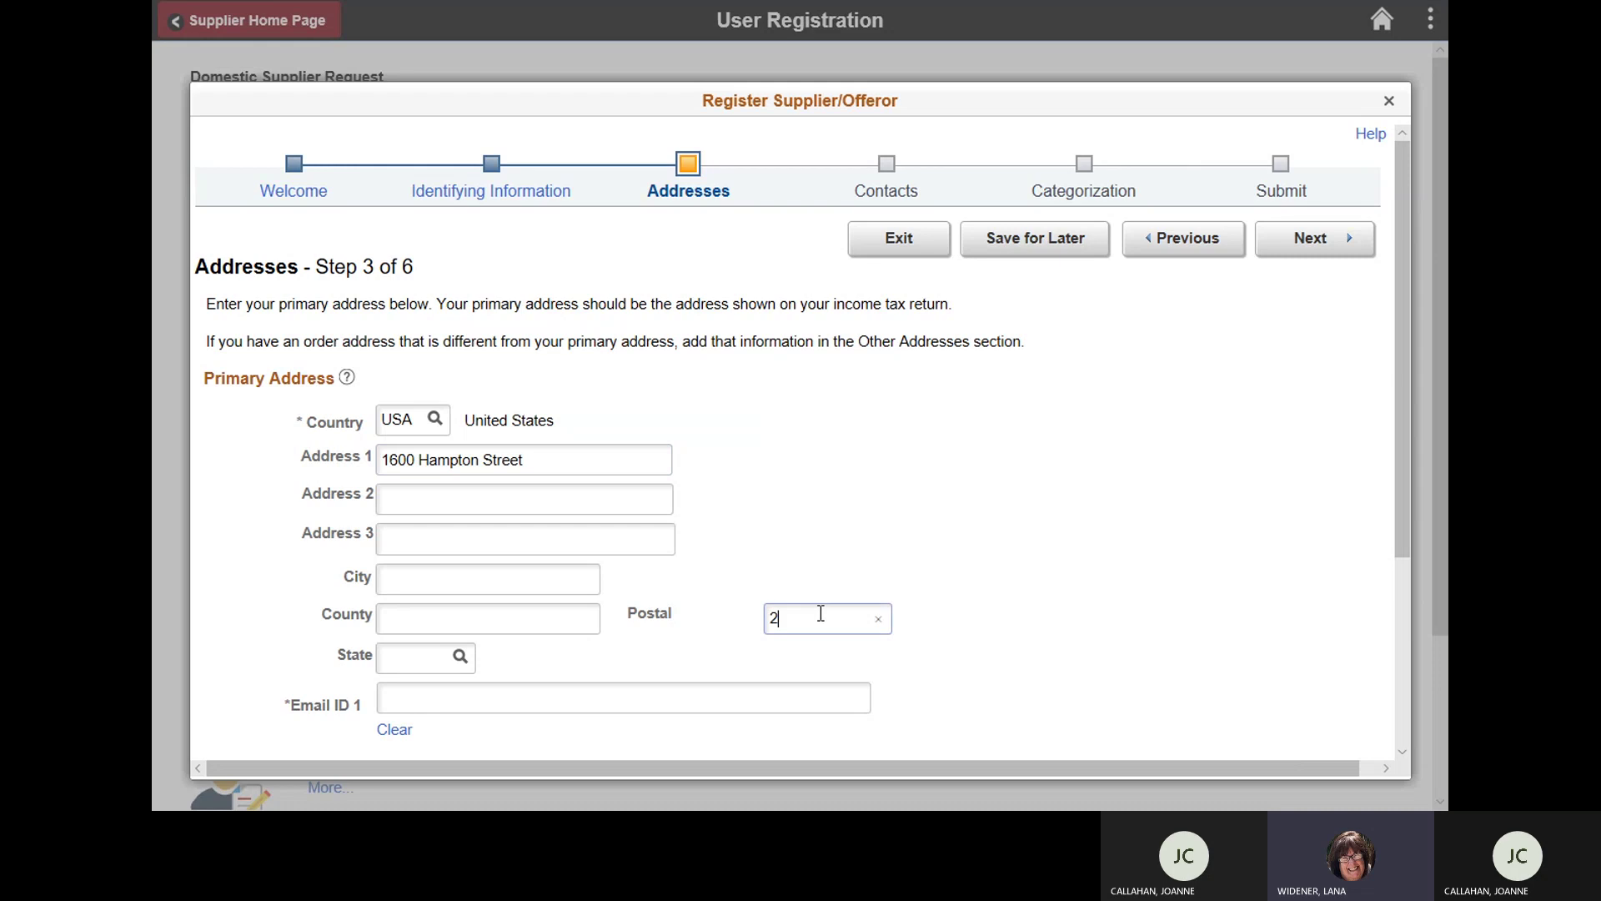
{"action": "type", "text": "9208"}
{"action": "key", "text": "Tab"}
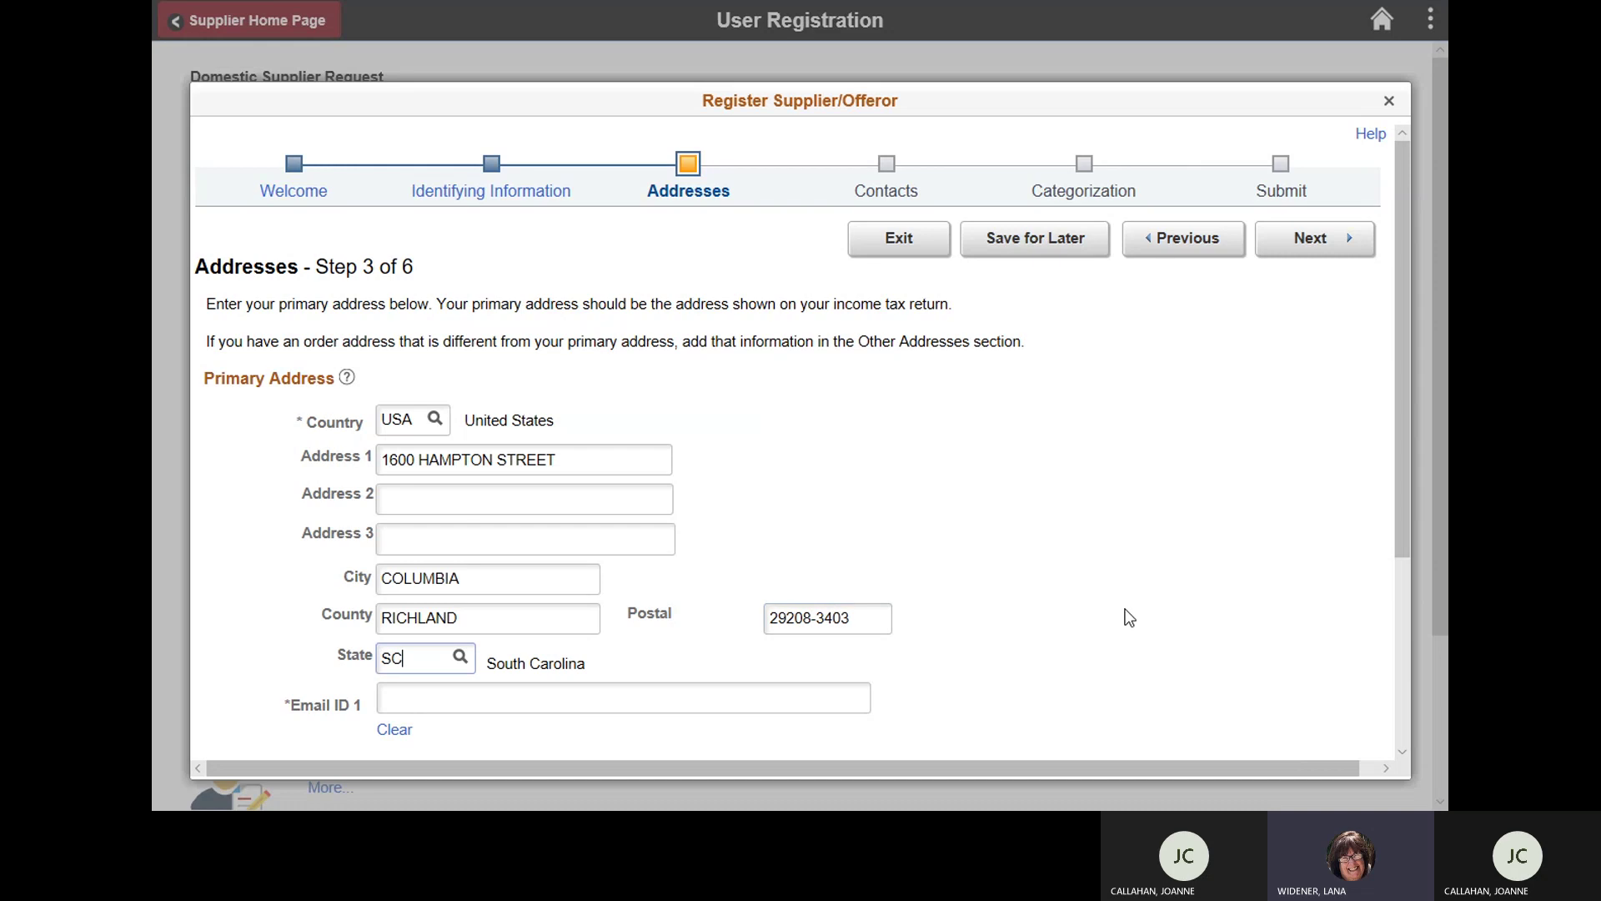
Step: Fill in the contact e-mail address as Email ID 1 and continue to Contacts
{"action": "left_click", "coordinate": [670, 693]}
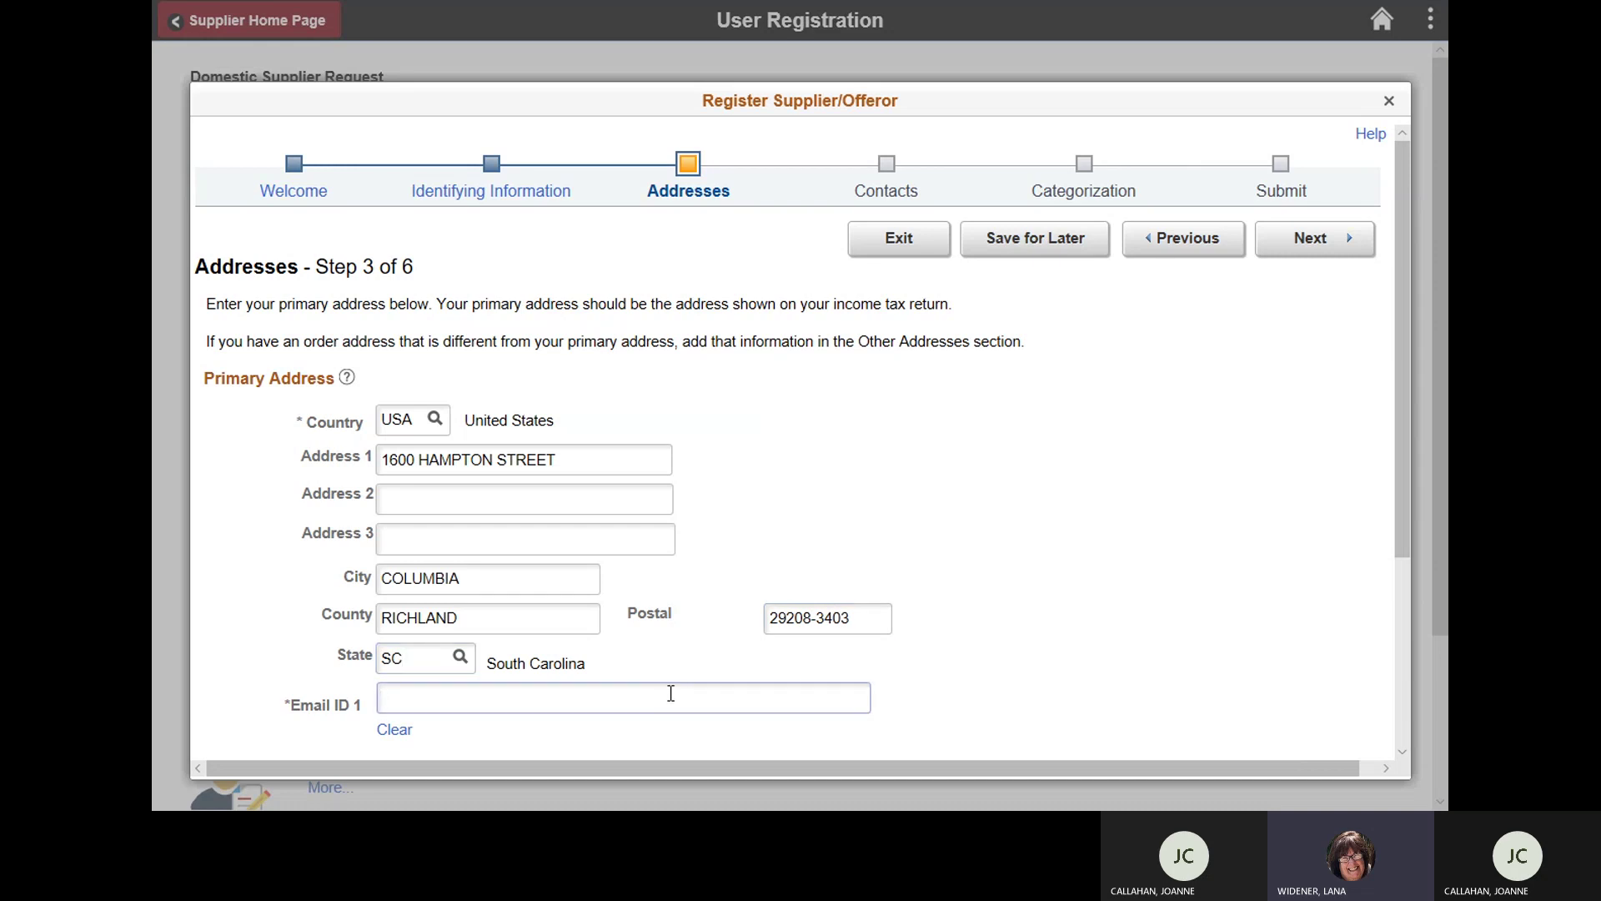
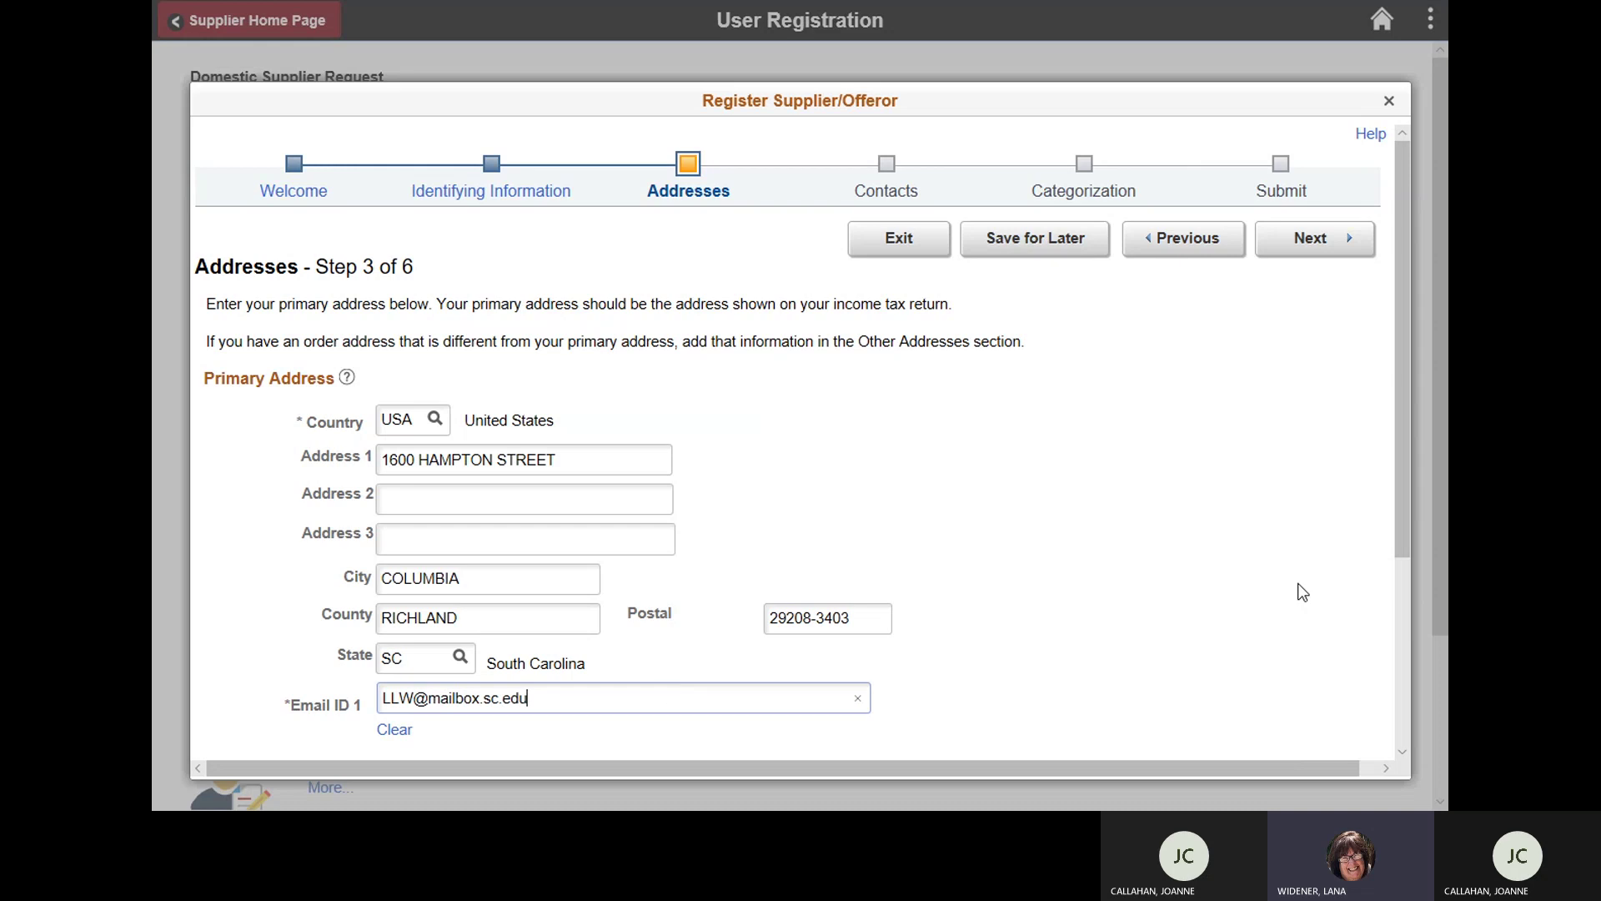
{"action": "left_click_drag", "start_coordinate": [1401, 488], "coordinate": [1410, 678]}
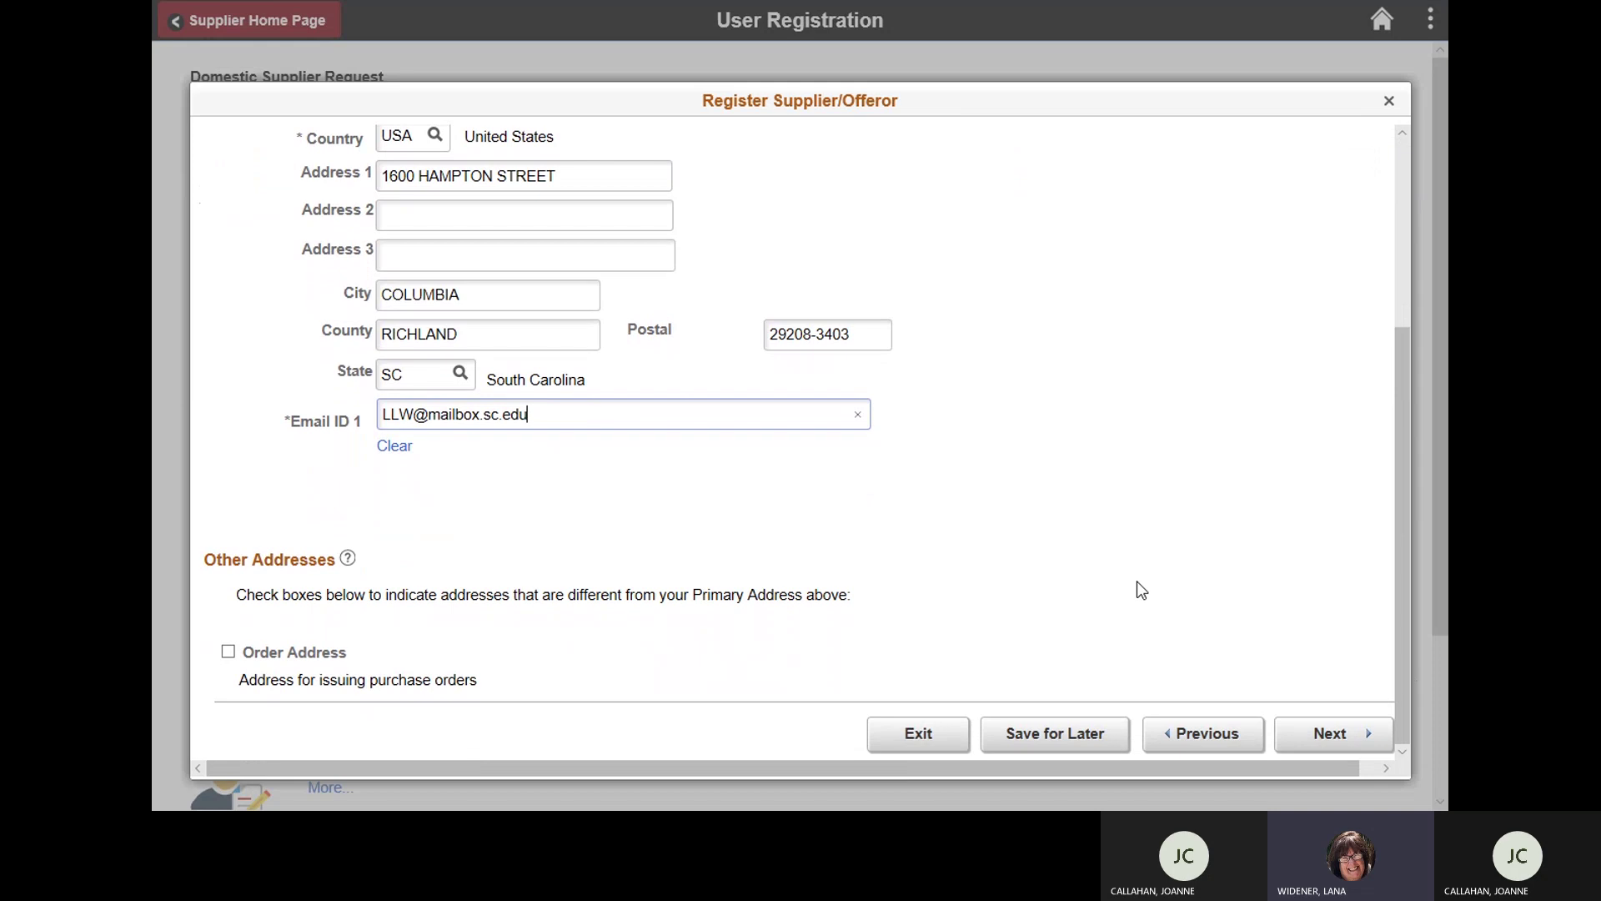
{"action": "left_click", "coordinate": [1313, 737]}
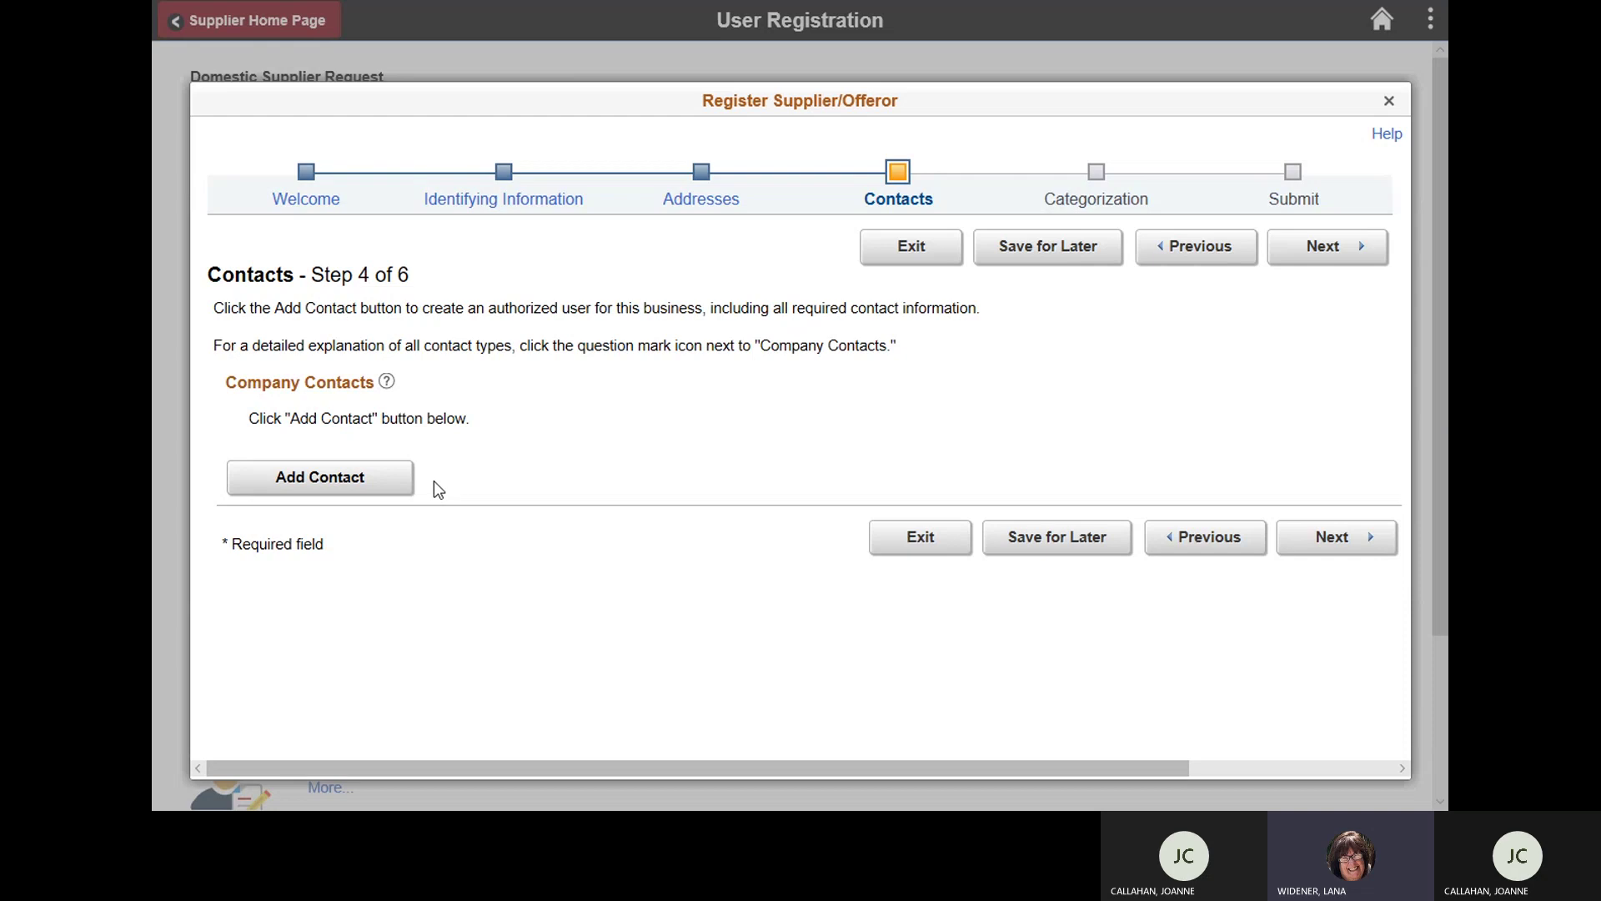
Step: Add a contact with the person's first and last name, e-mail address and telephone number
{"action": "left_click", "coordinate": [382, 477]}
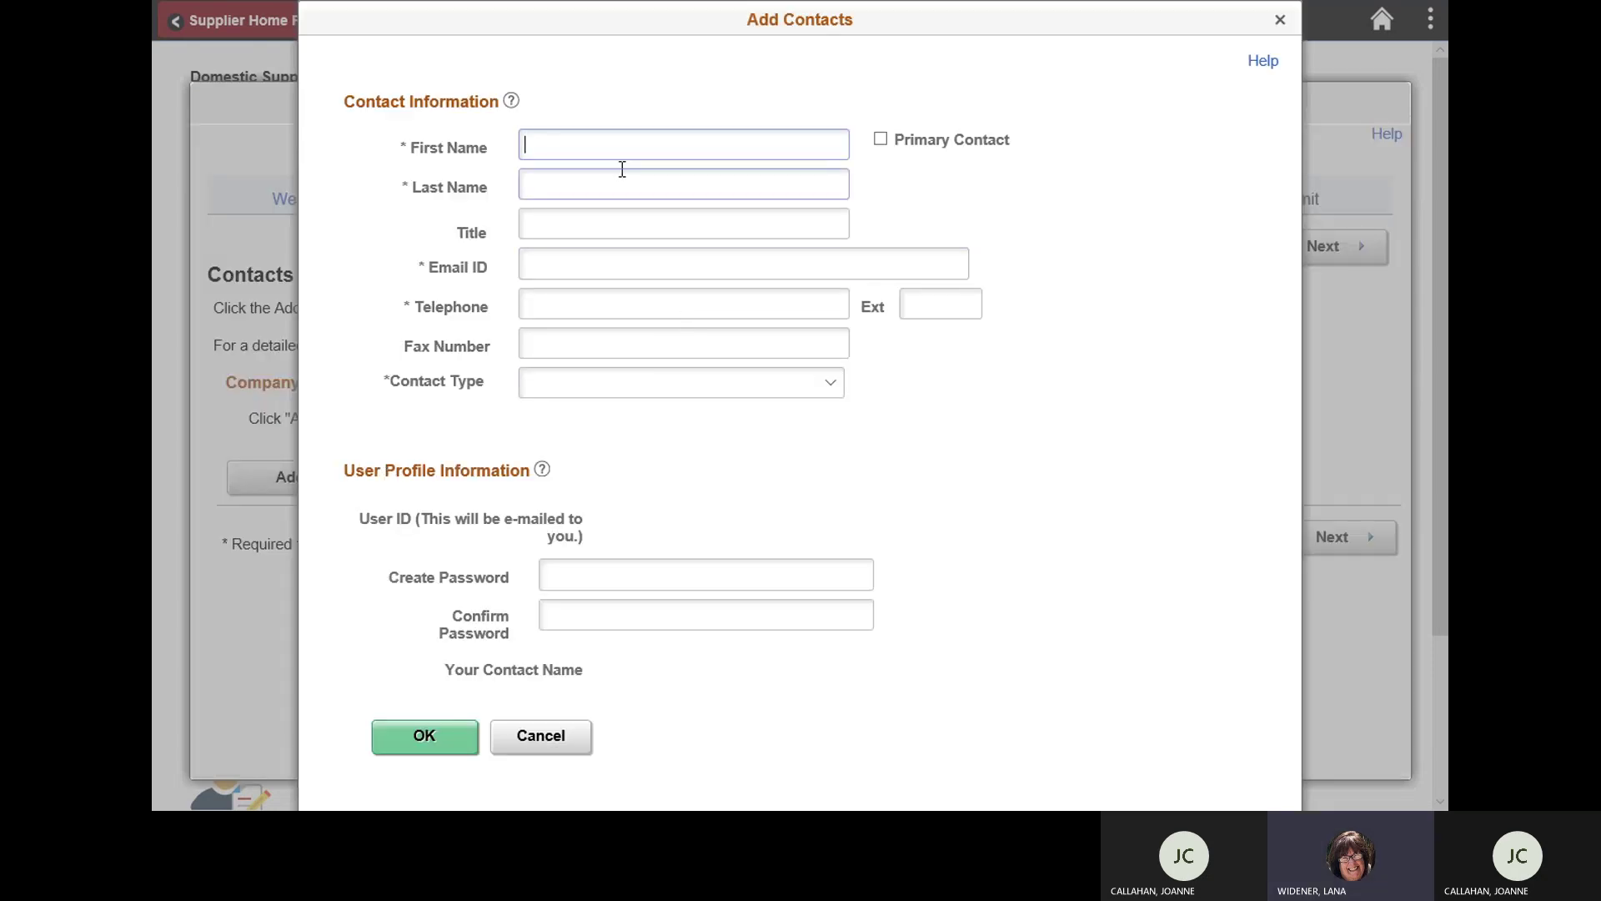
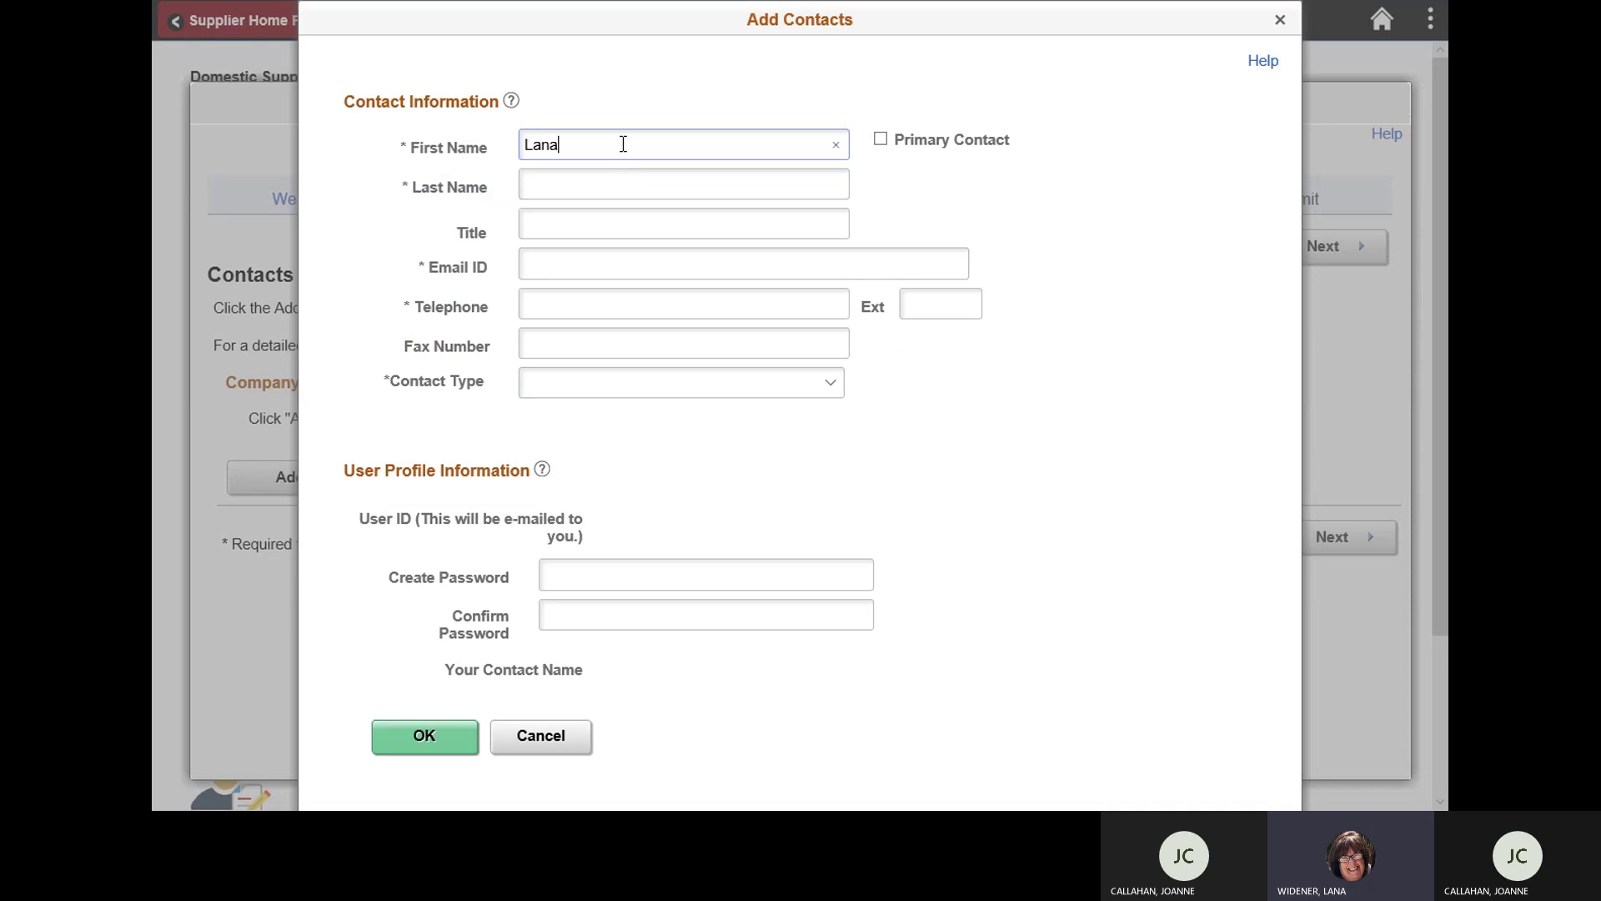
{"action": "left_click", "coordinate": [575, 185]}
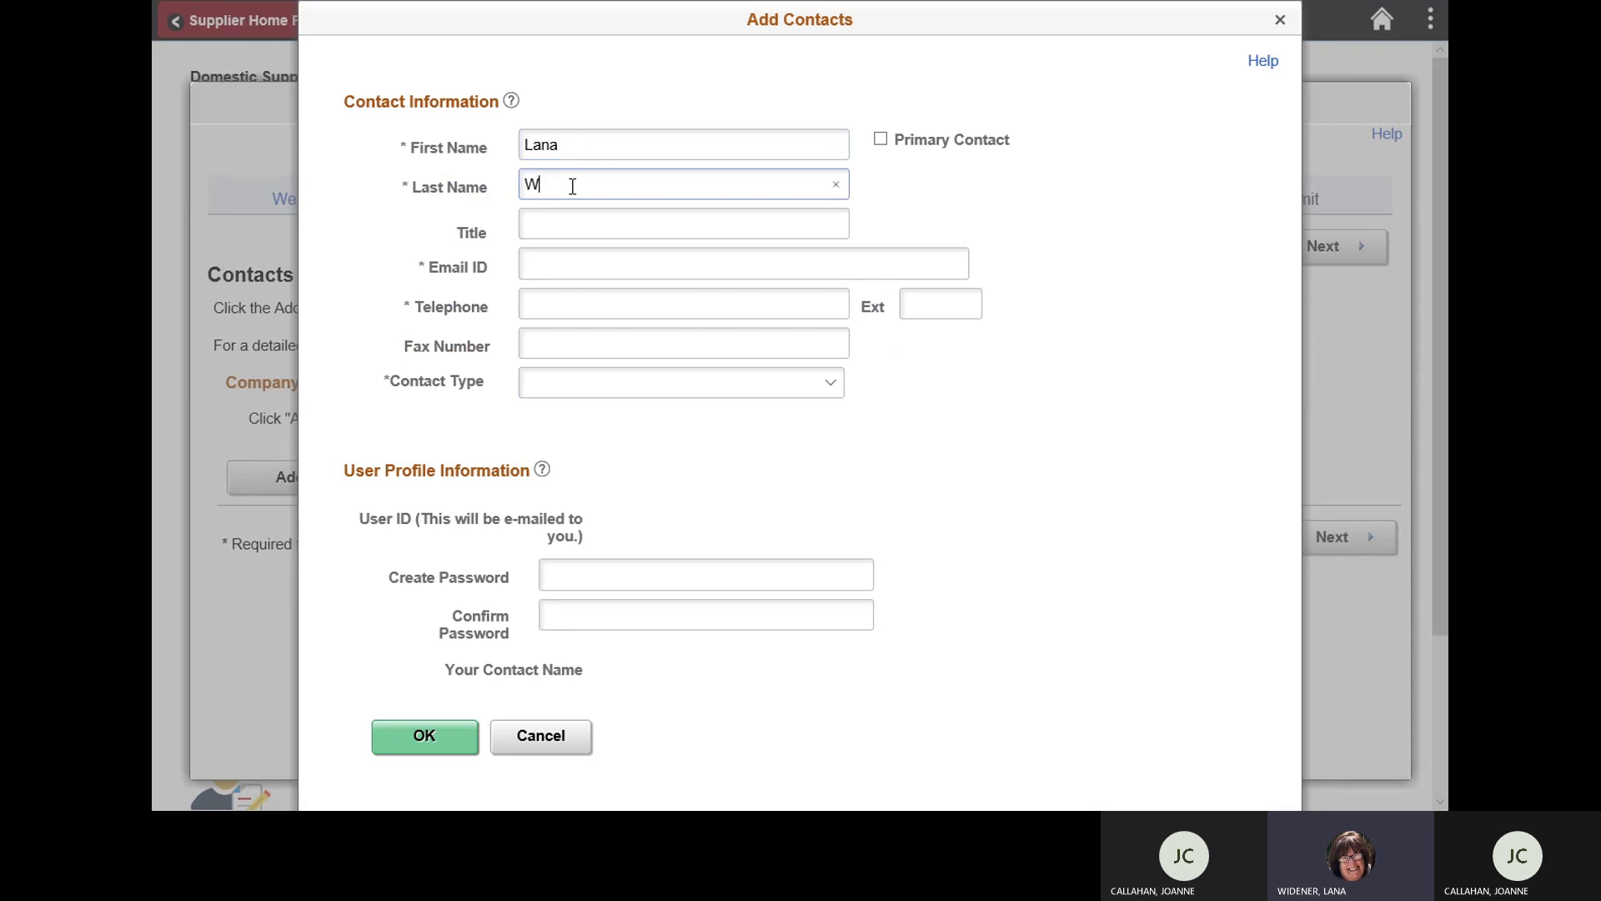
{"action": "left_click", "coordinate": [569, 259]}
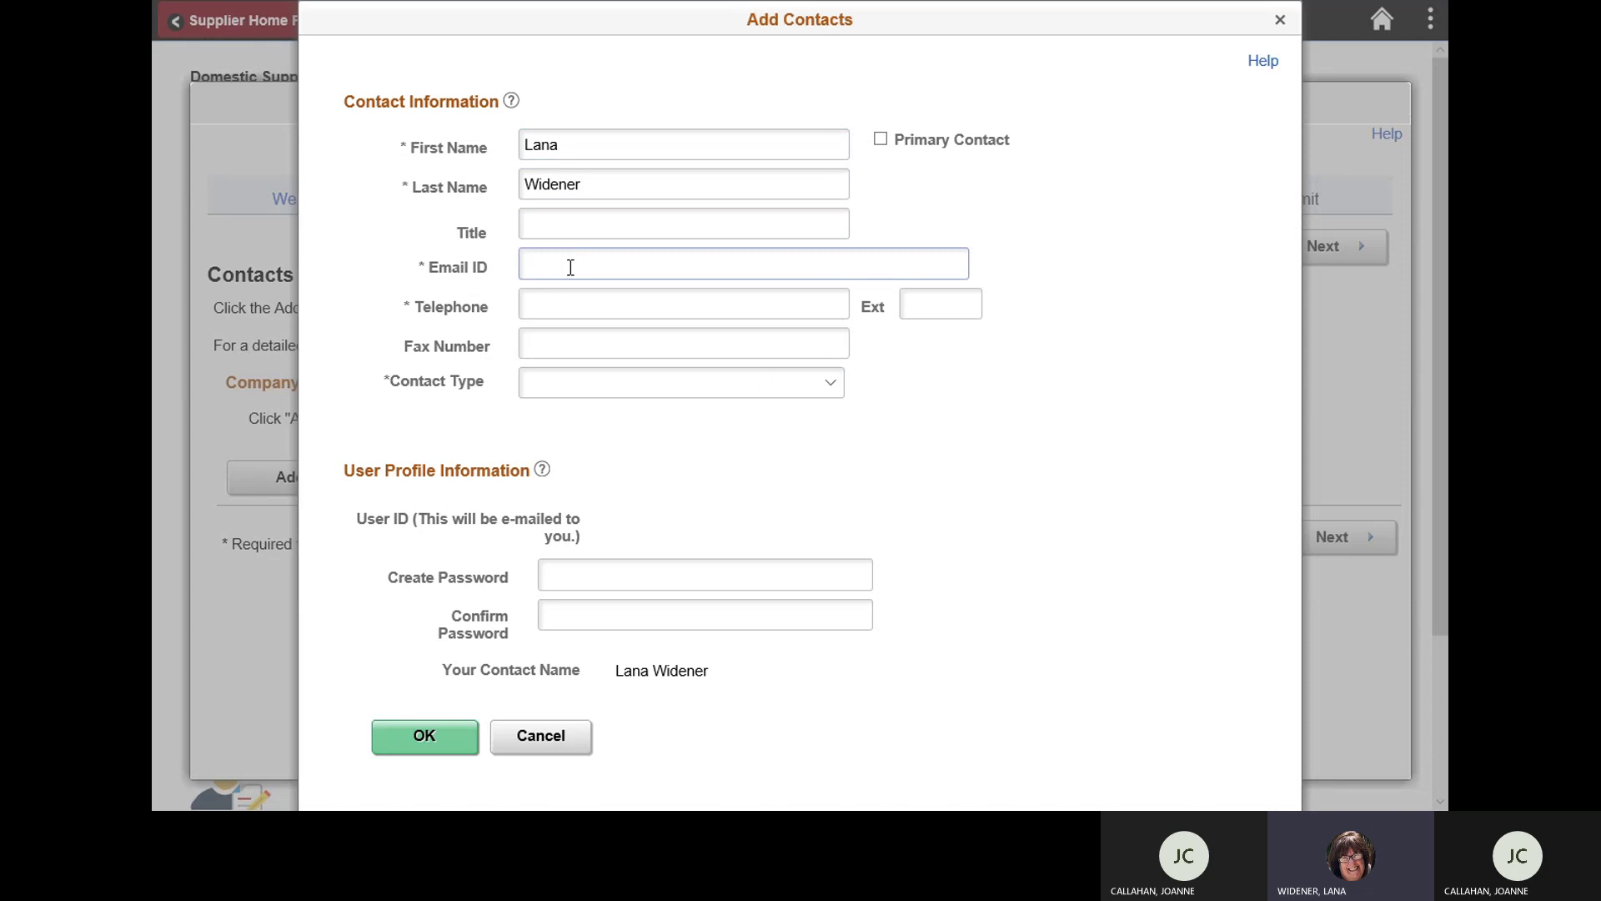
{"action": "left_click", "coordinate": [577, 301]}
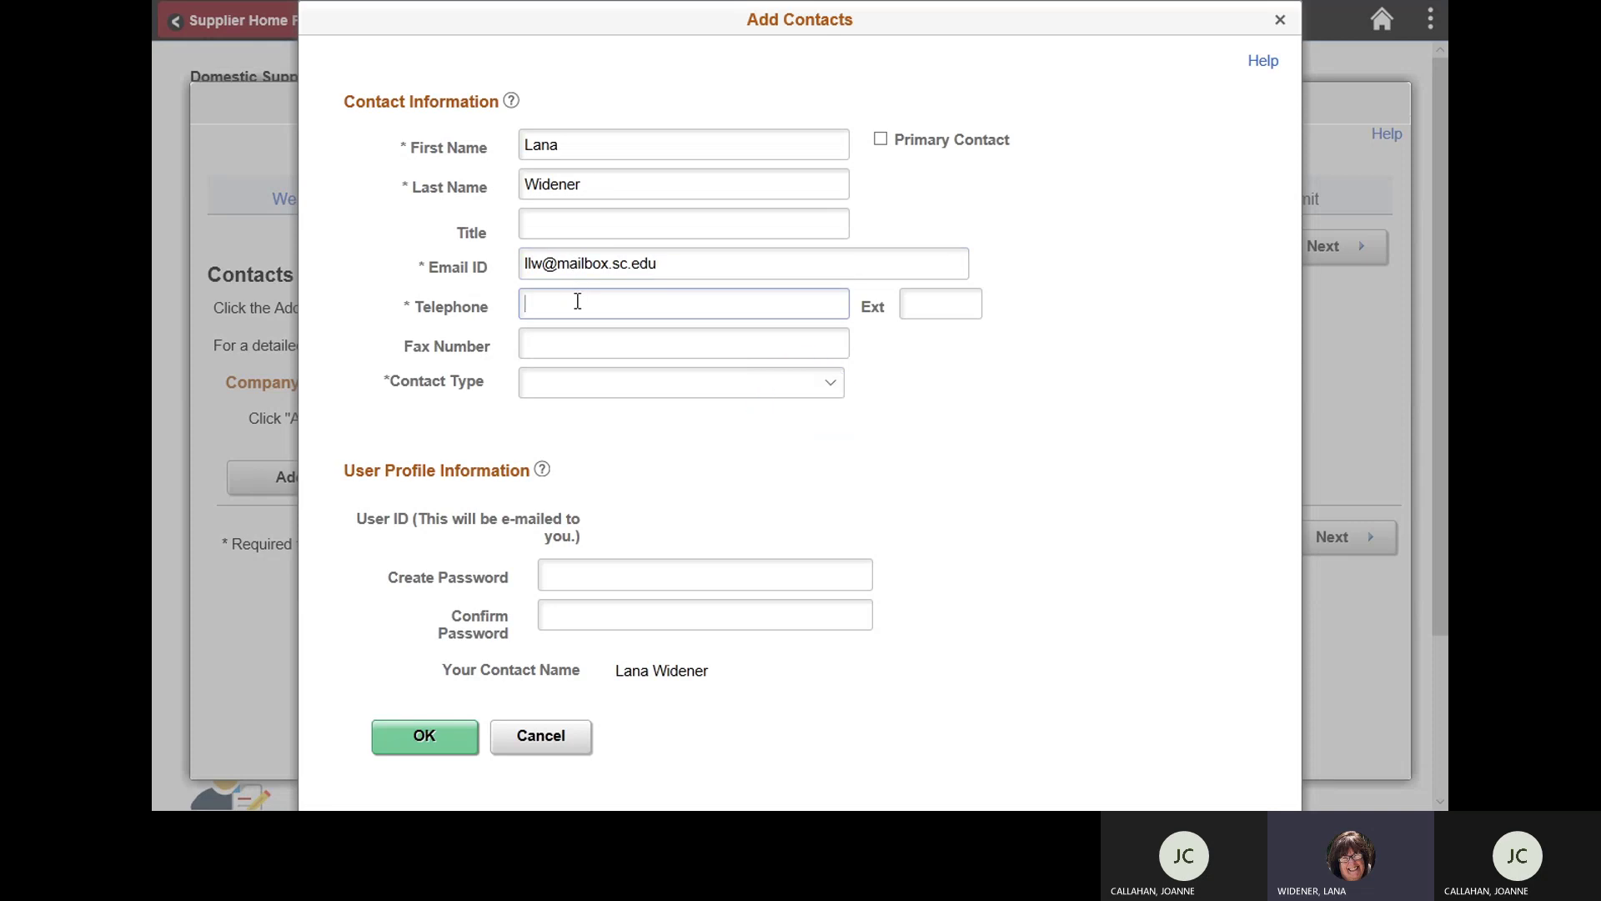
Step: Set the contact type to General and mark the contact as Primary Contact
{"action": "left_click", "coordinate": [829, 386]}
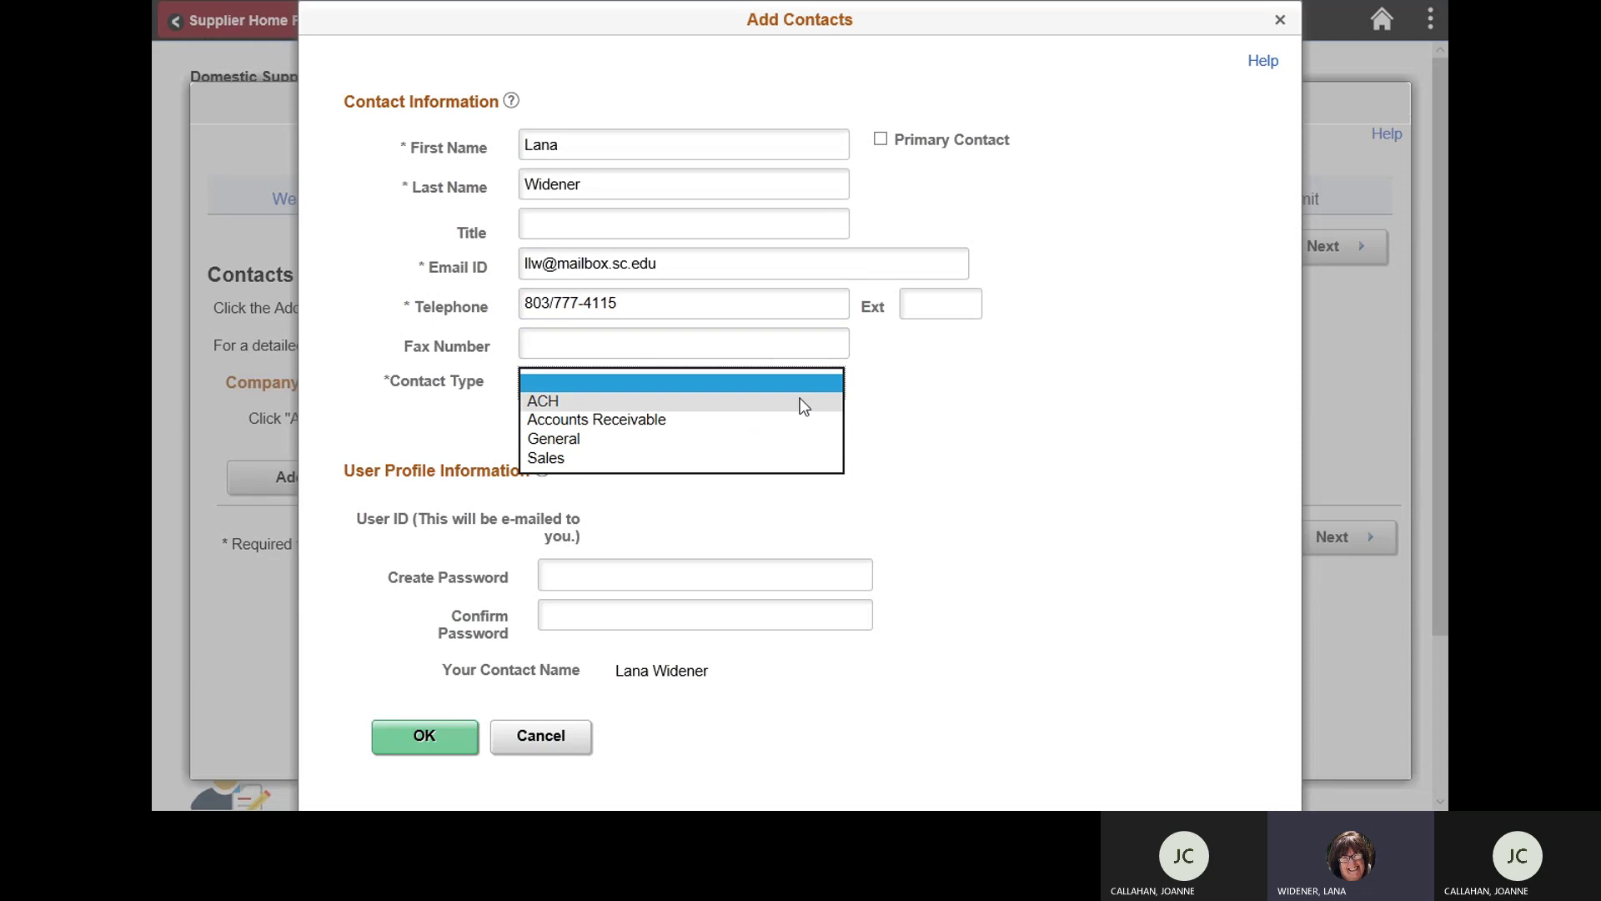
{"action": "left_click", "coordinate": [612, 441]}
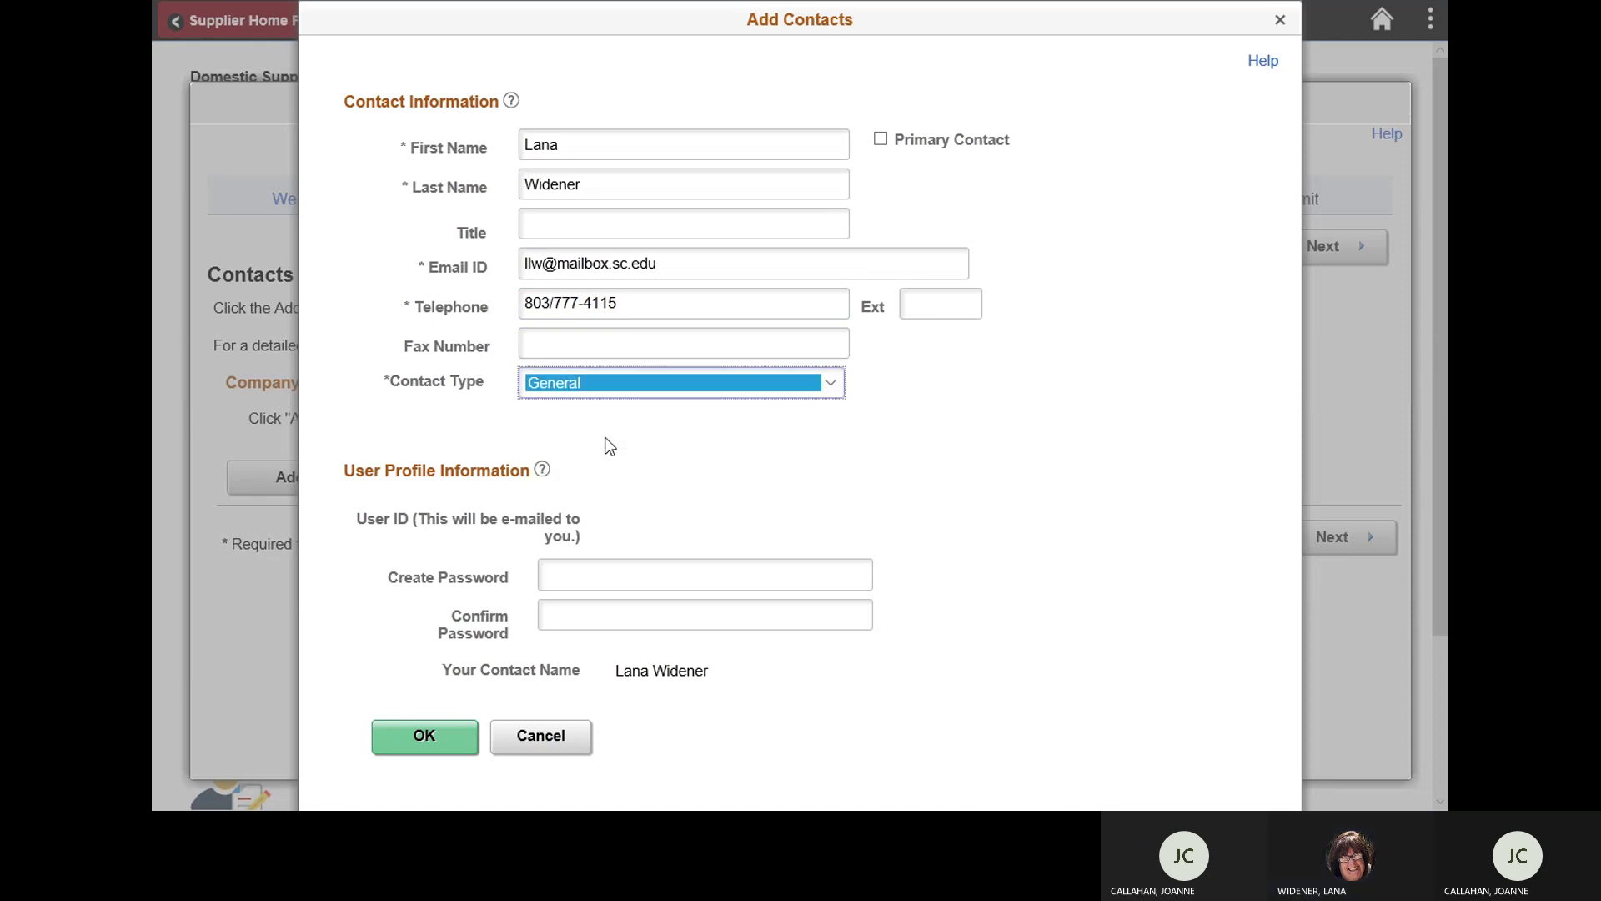
{"action": "left_click", "coordinate": [882, 142]}
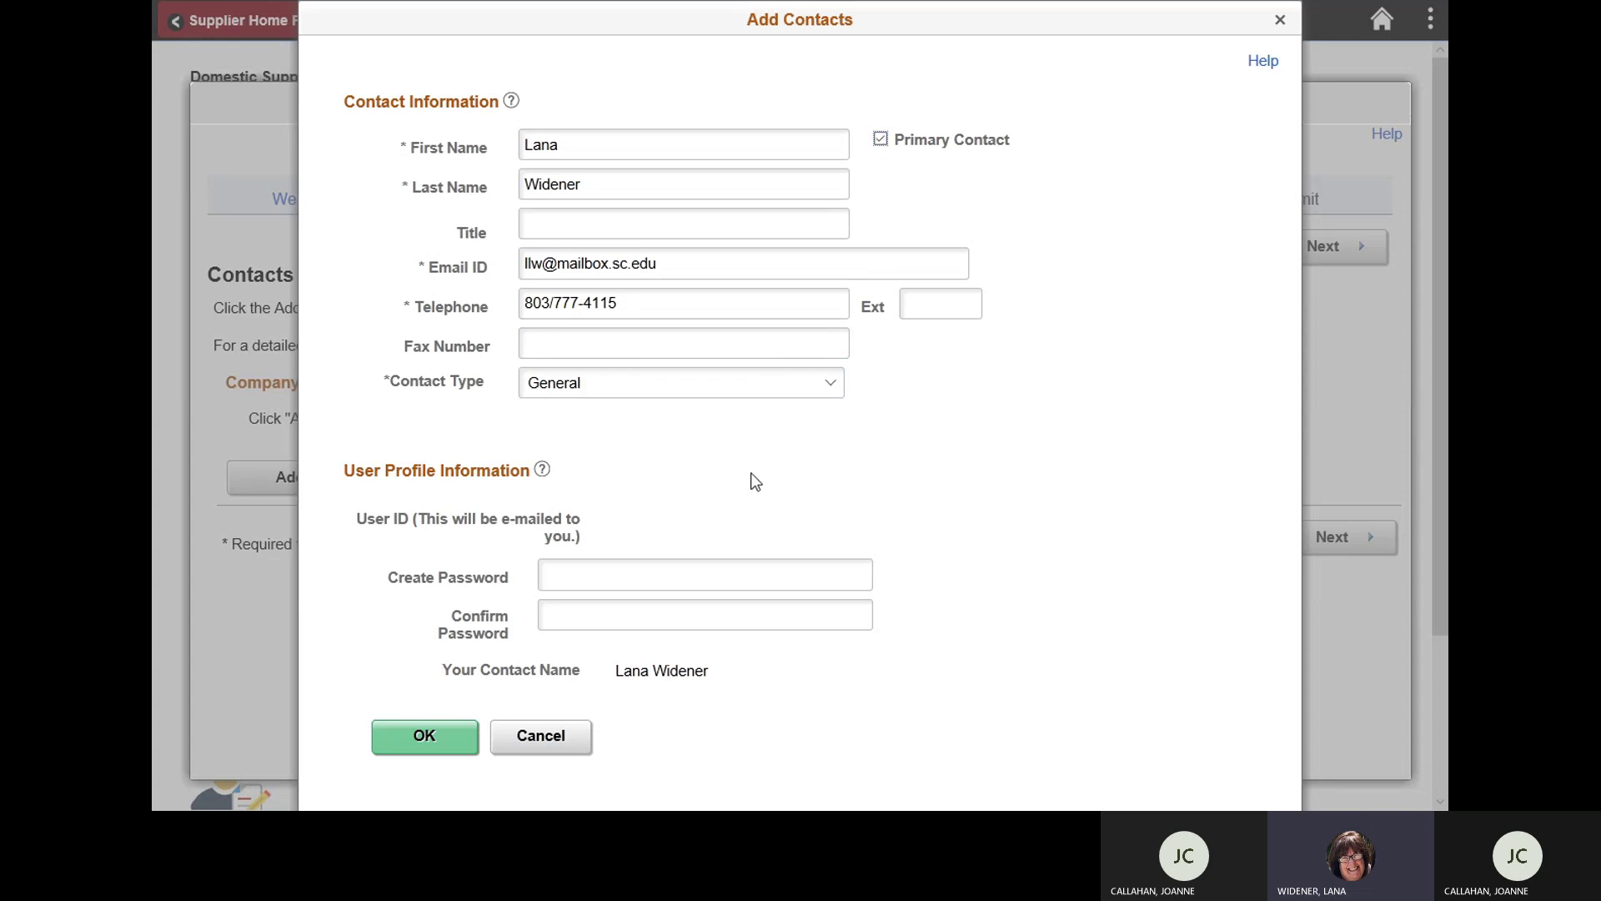
Step: After reviewing the password rules, enter the contact's password in Create Password and Confirm Password
{"action": "left_click", "coordinate": [543, 472]}
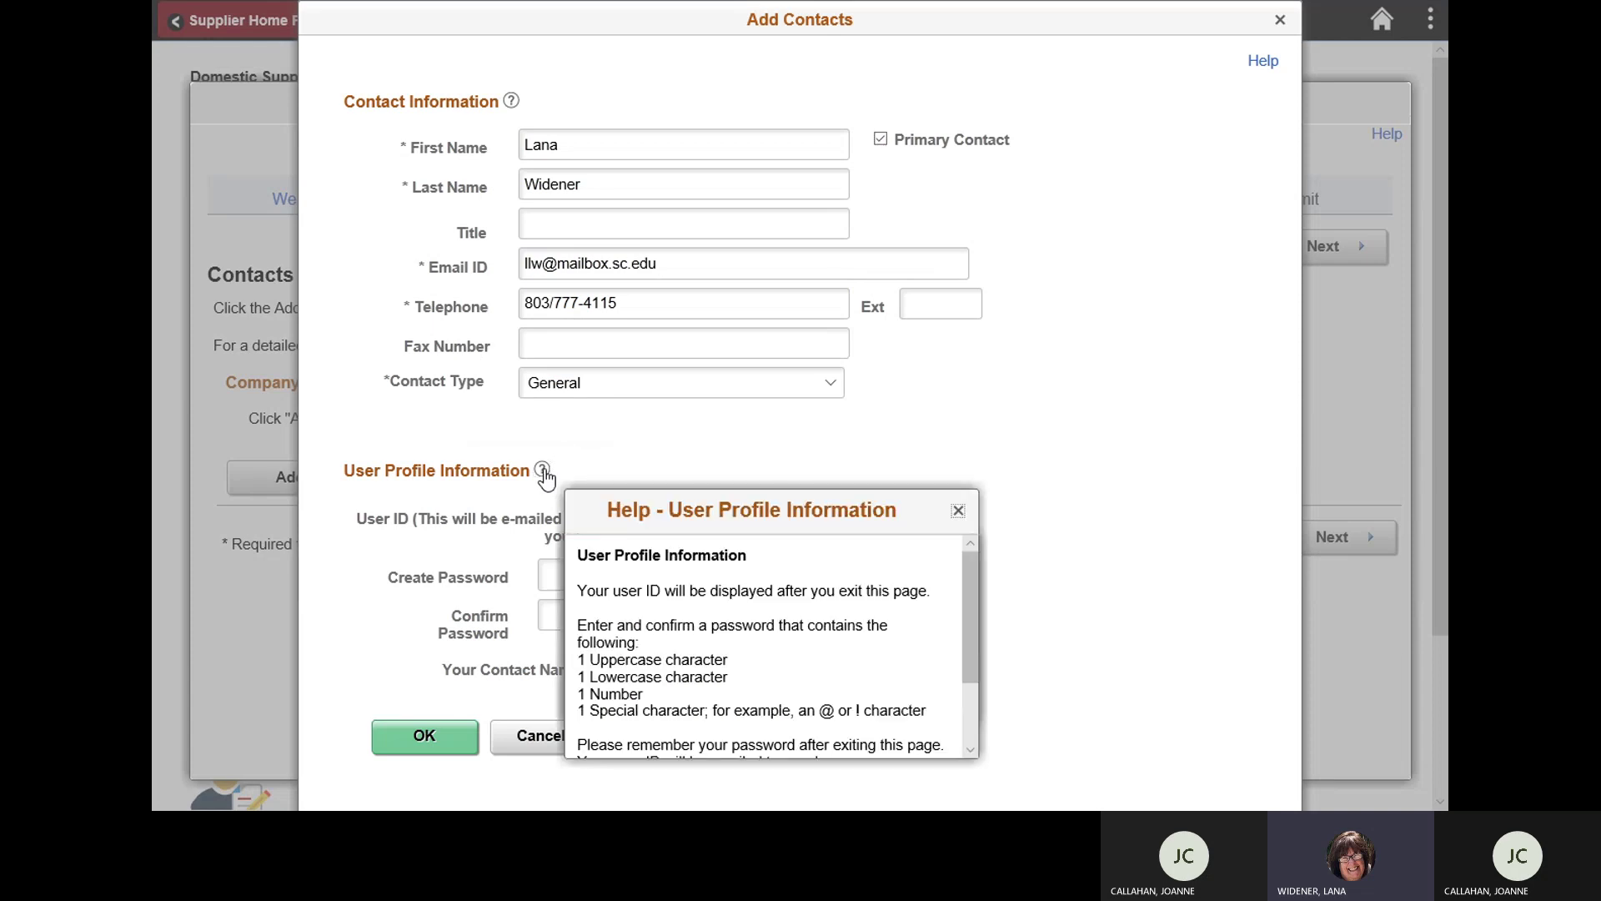
{"action": "left_click_drag", "start_coordinate": [973, 578], "coordinate": [973, 603]}
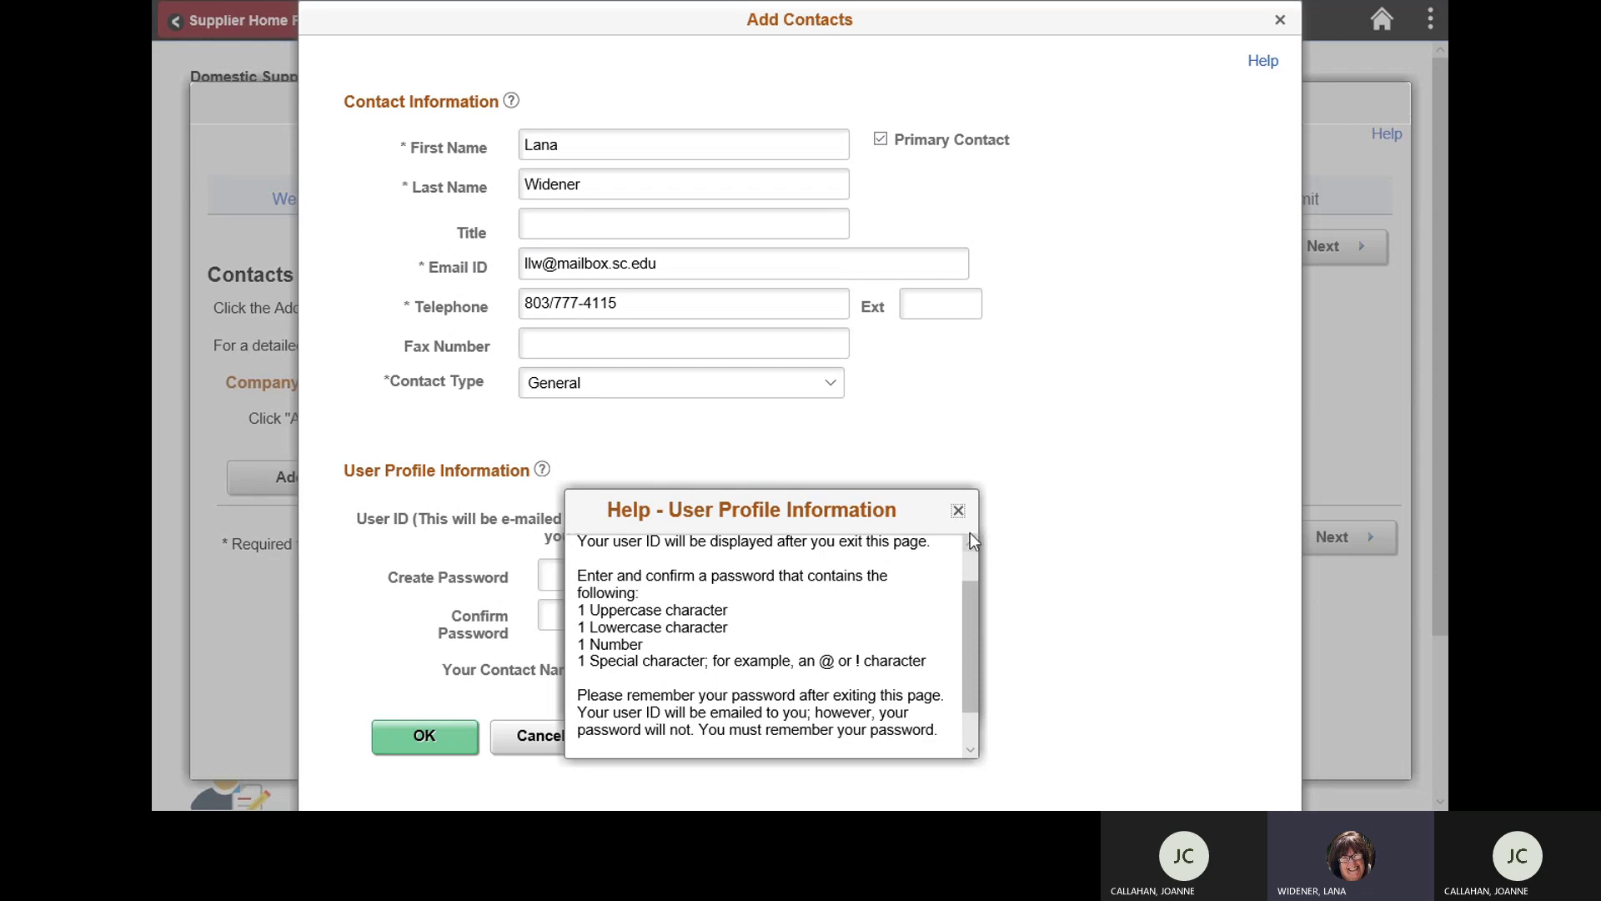
{"action": "left_click", "coordinate": [959, 510]}
{"action": "left_click", "coordinate": [594, 572]}
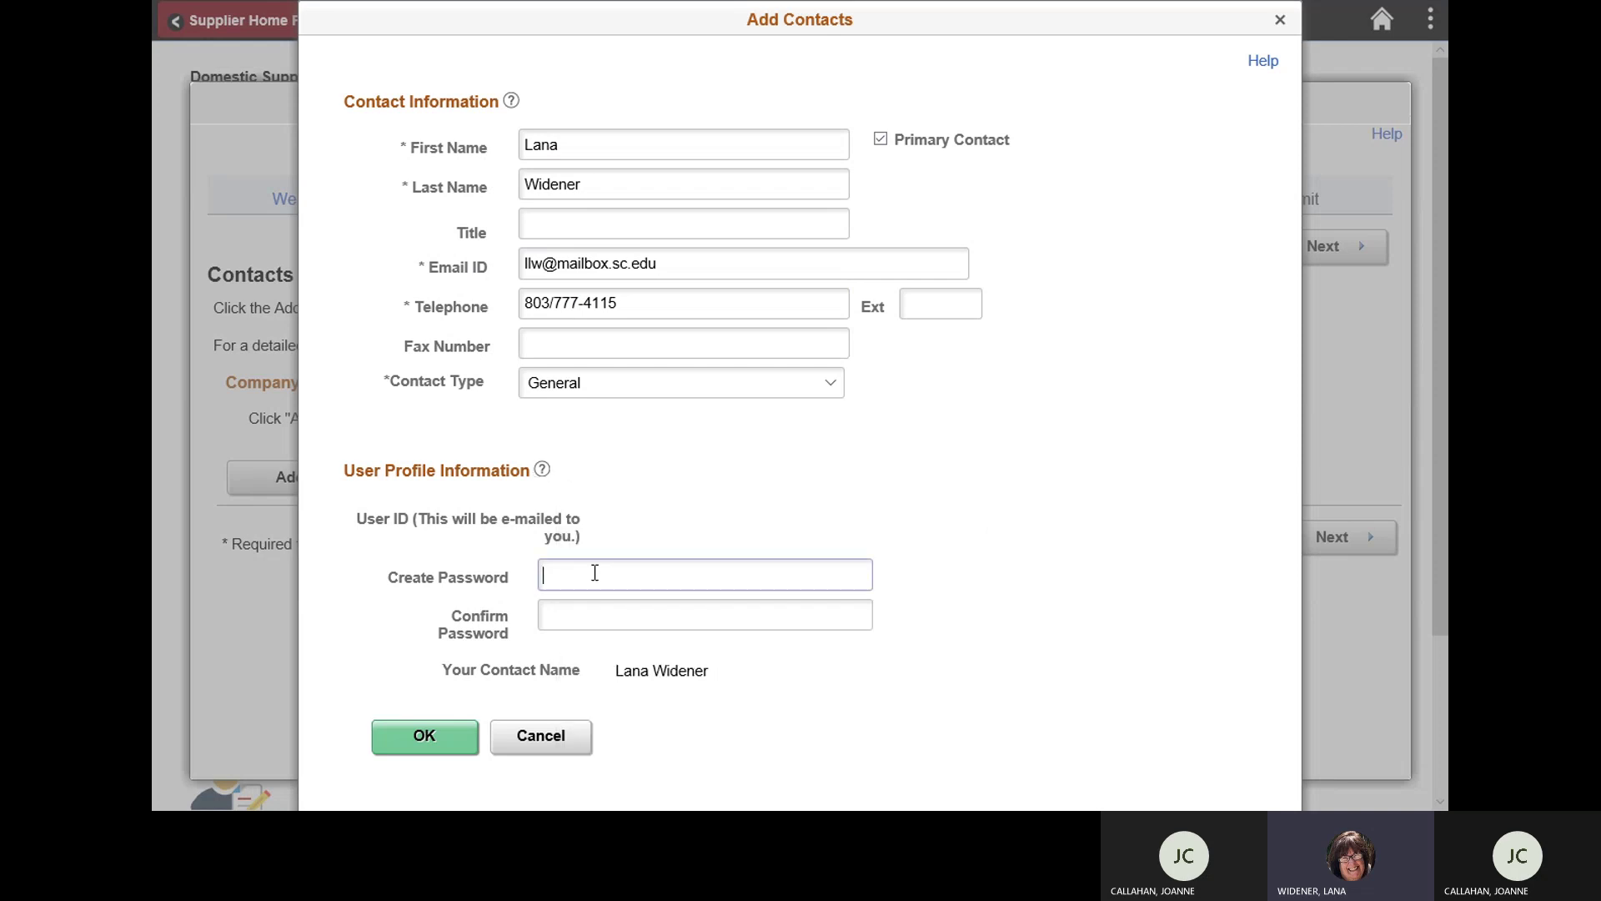
{"action": "type", "text": "*********"}
{"action": "left_click", "coordinate": [576, 612]}
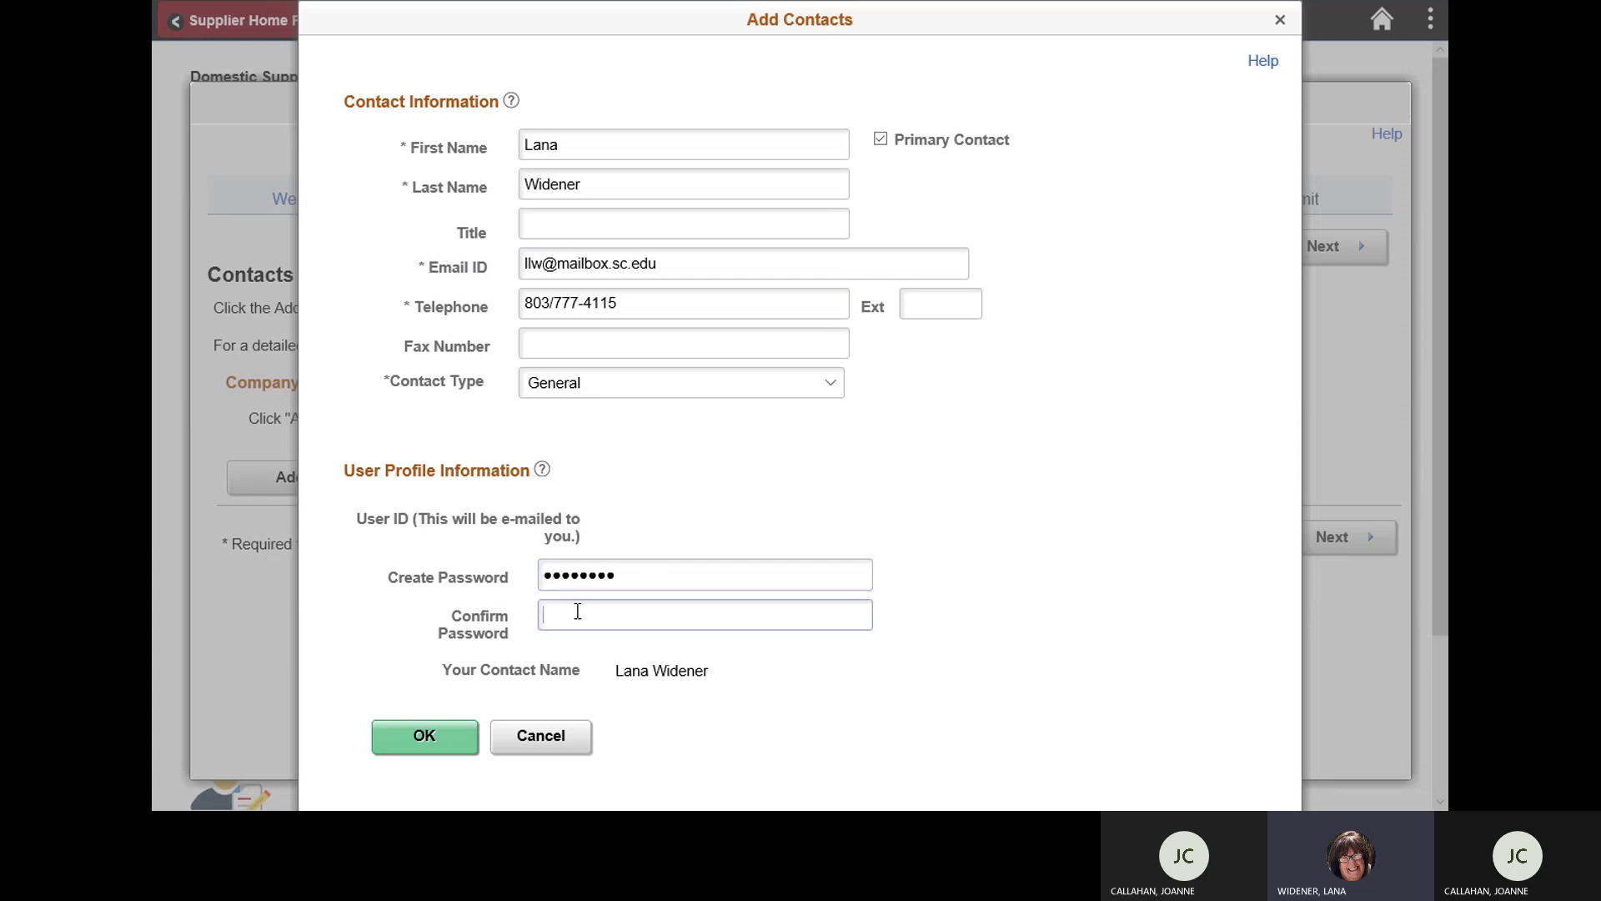
{"action": "type", "text": "*********"}
Step: Save the contact to Company Contacts and continue to Categorization
{"action": "left_click", "coordinate": [434, 746]}
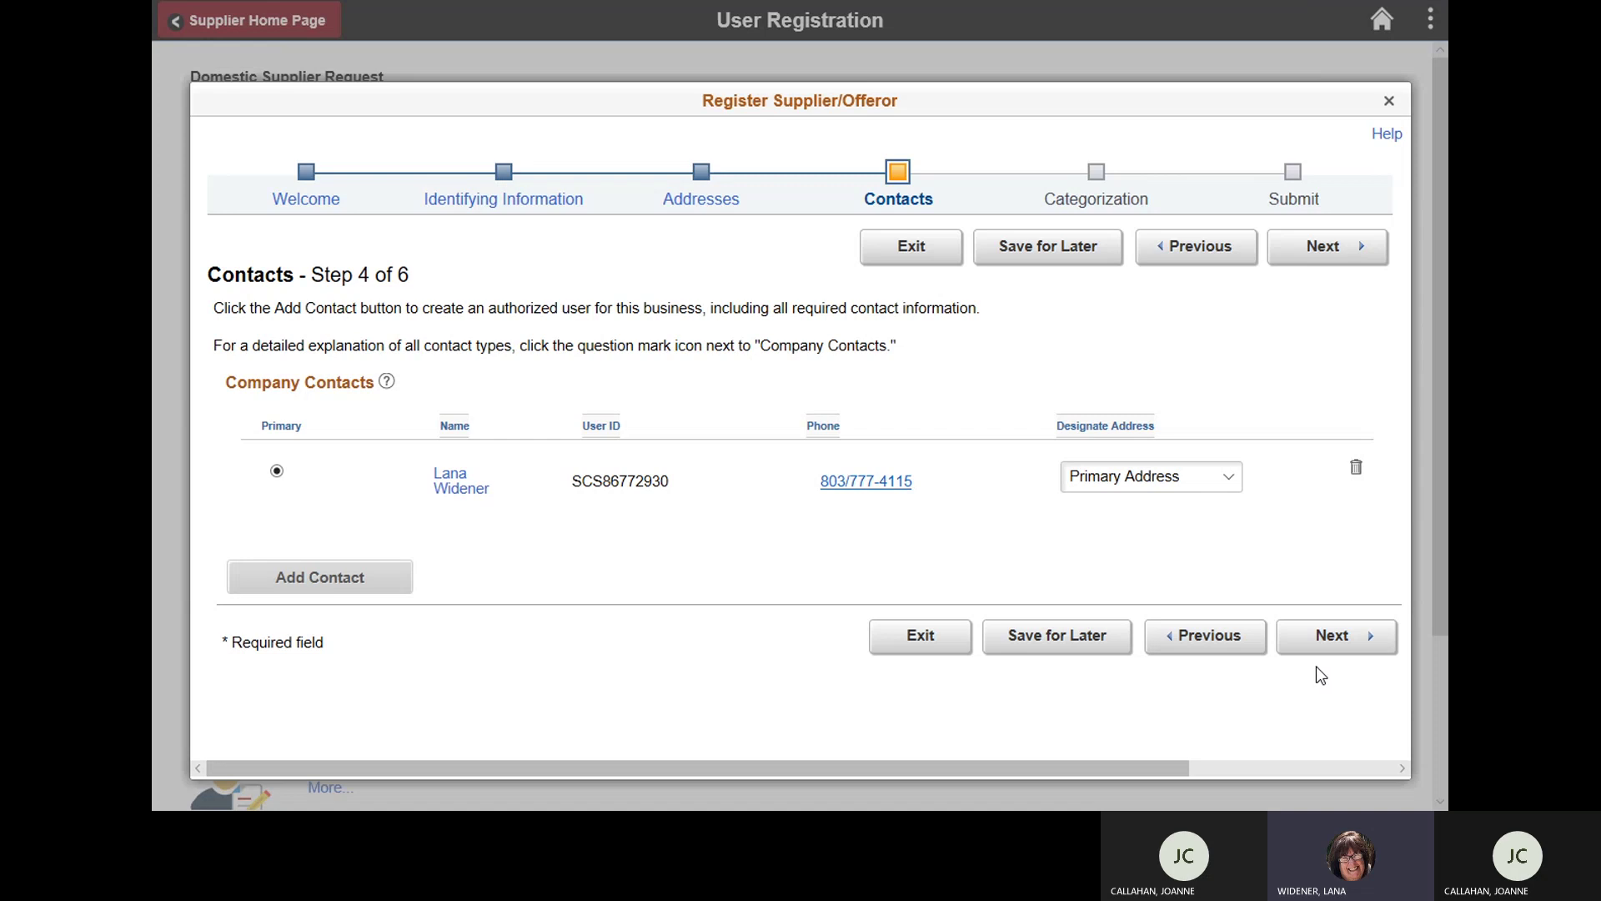
{"action": "left_click", "coordinate": [1318, 644]}
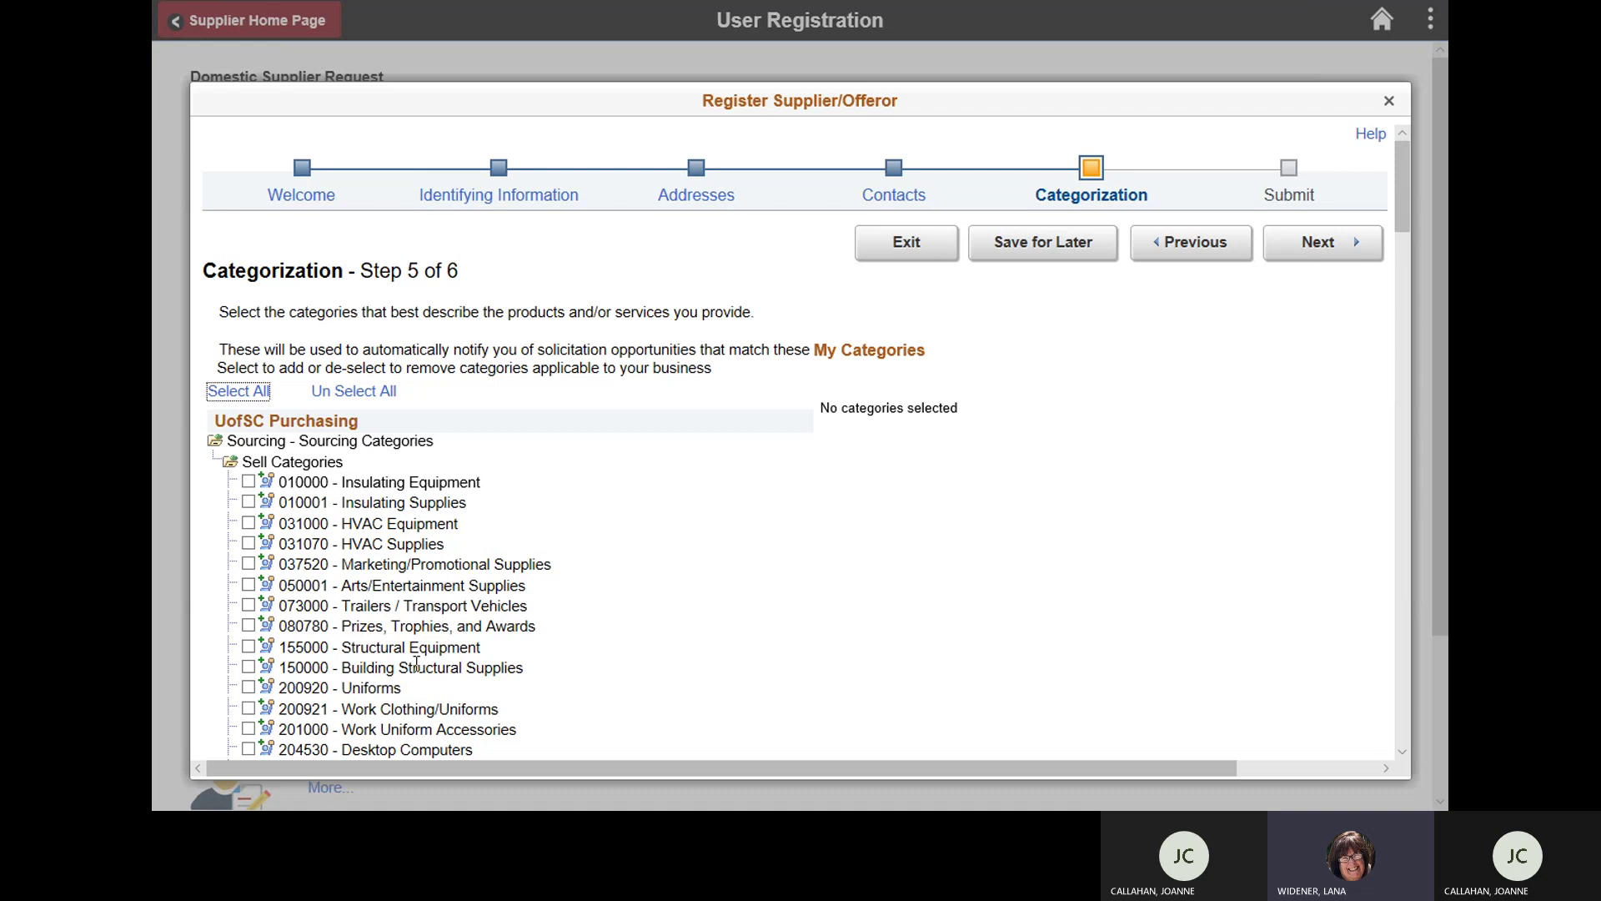
Step: Tick sell categories 200920 Uniforms, 200921 Work Clothing/Uniforms and 201000 Work Uniform Accessories
{"action": "left_click", "coordinate": [248, 689]}
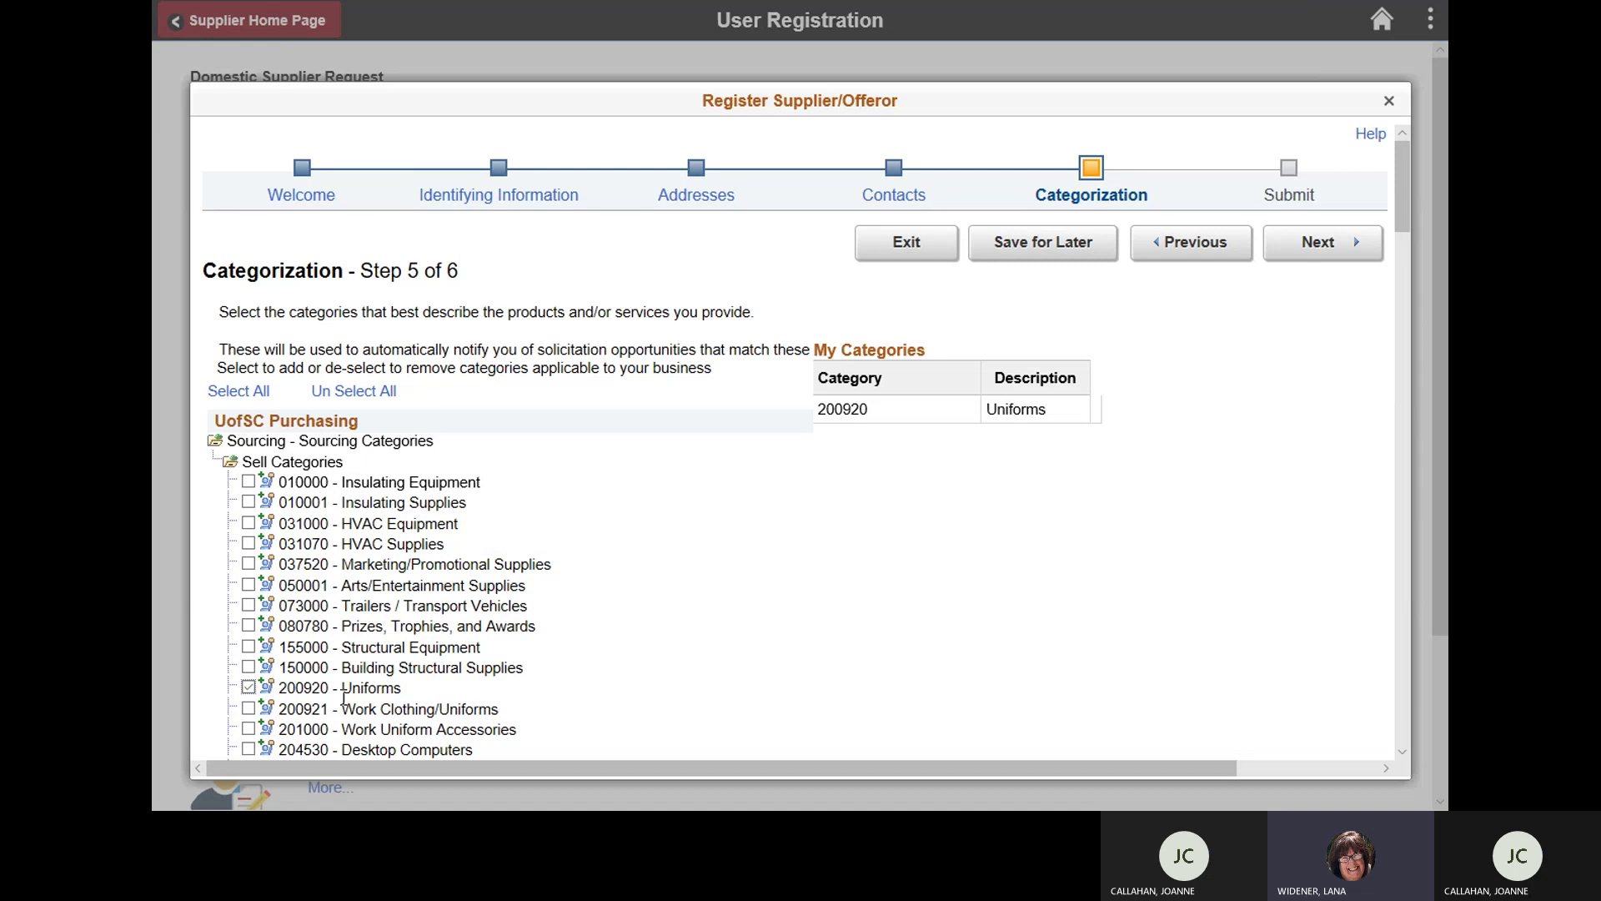
{"action": "left_click", "coordinate": [248, 710]}
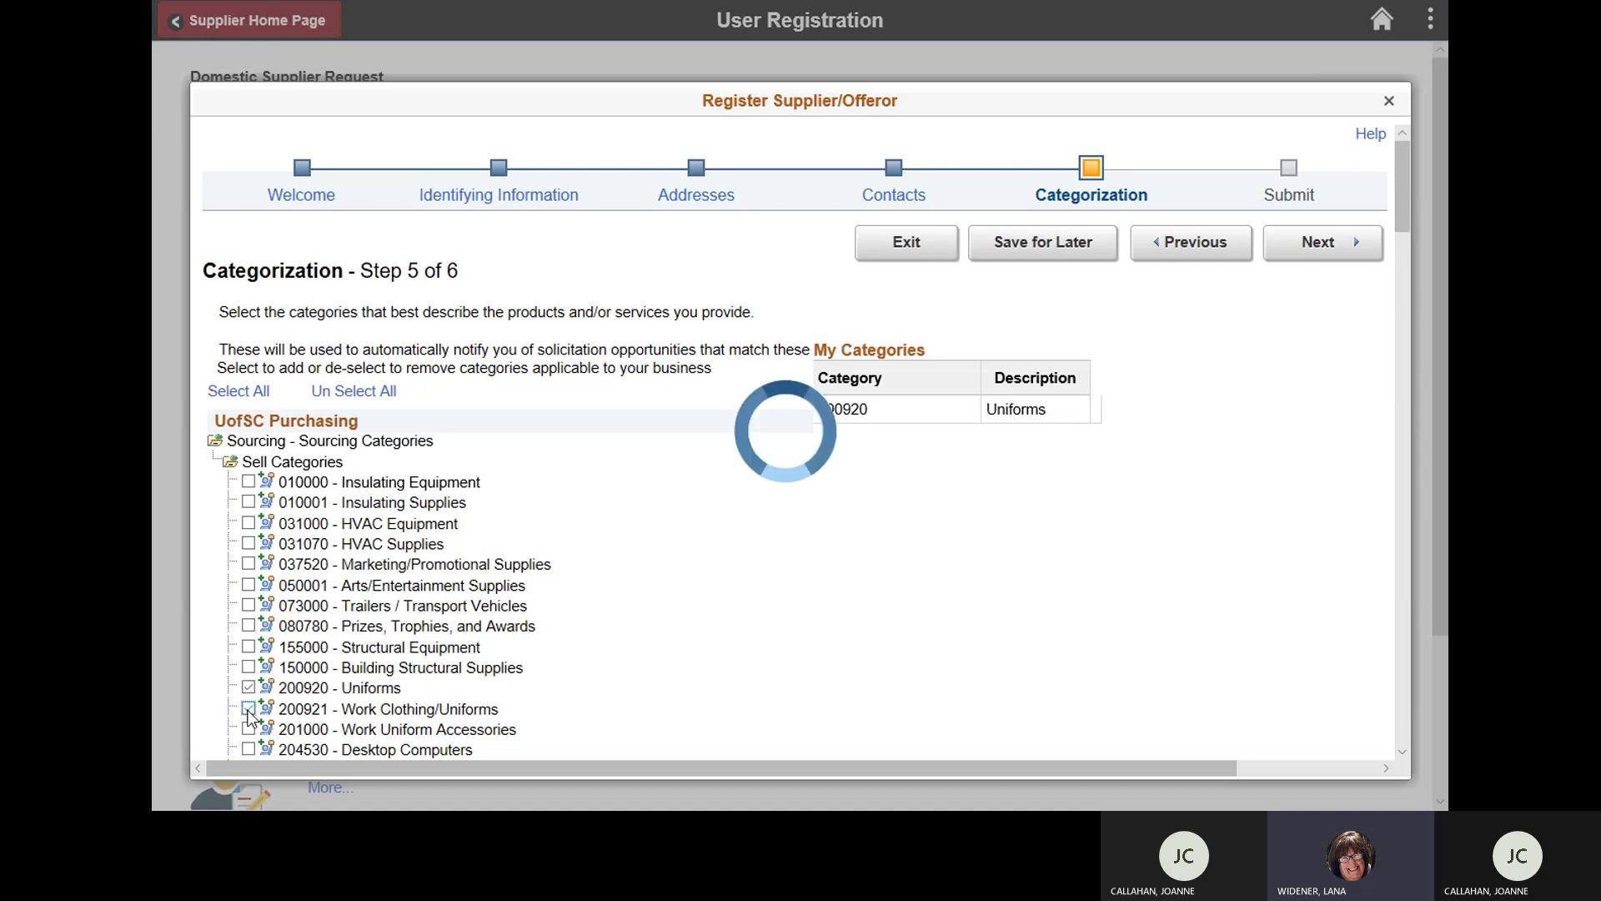
{"action": "left_click", "coordinate": [249, 730]}
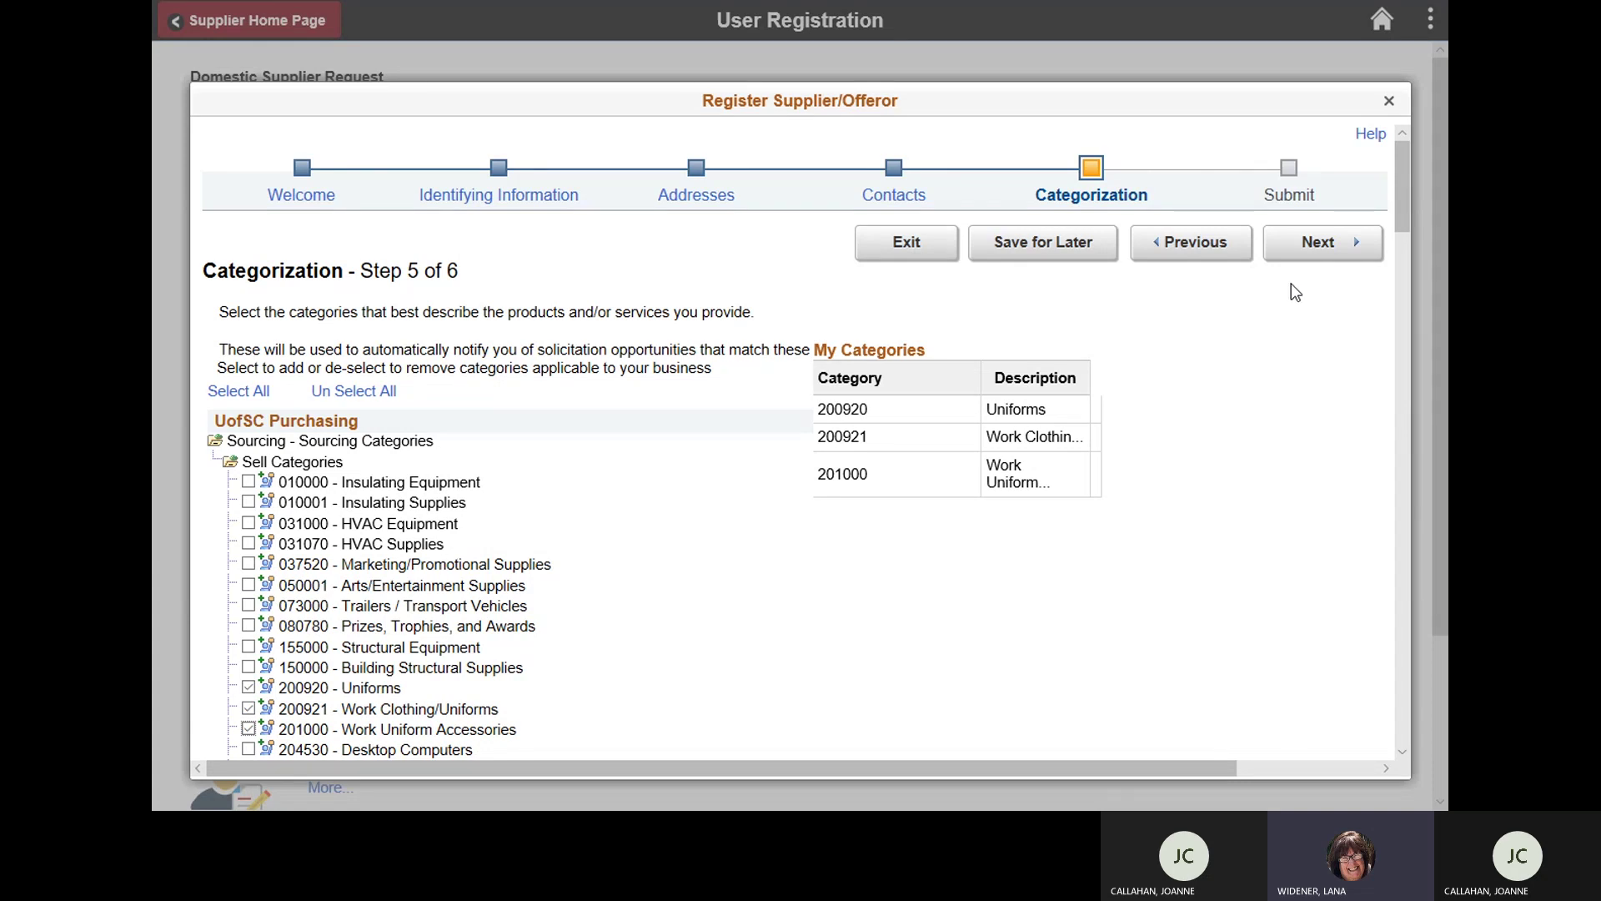
Step: Go to Submit, scroll through the registration Review Page, then return to Submit
{"action": "left_click", "coordinate": [1306, 252]}
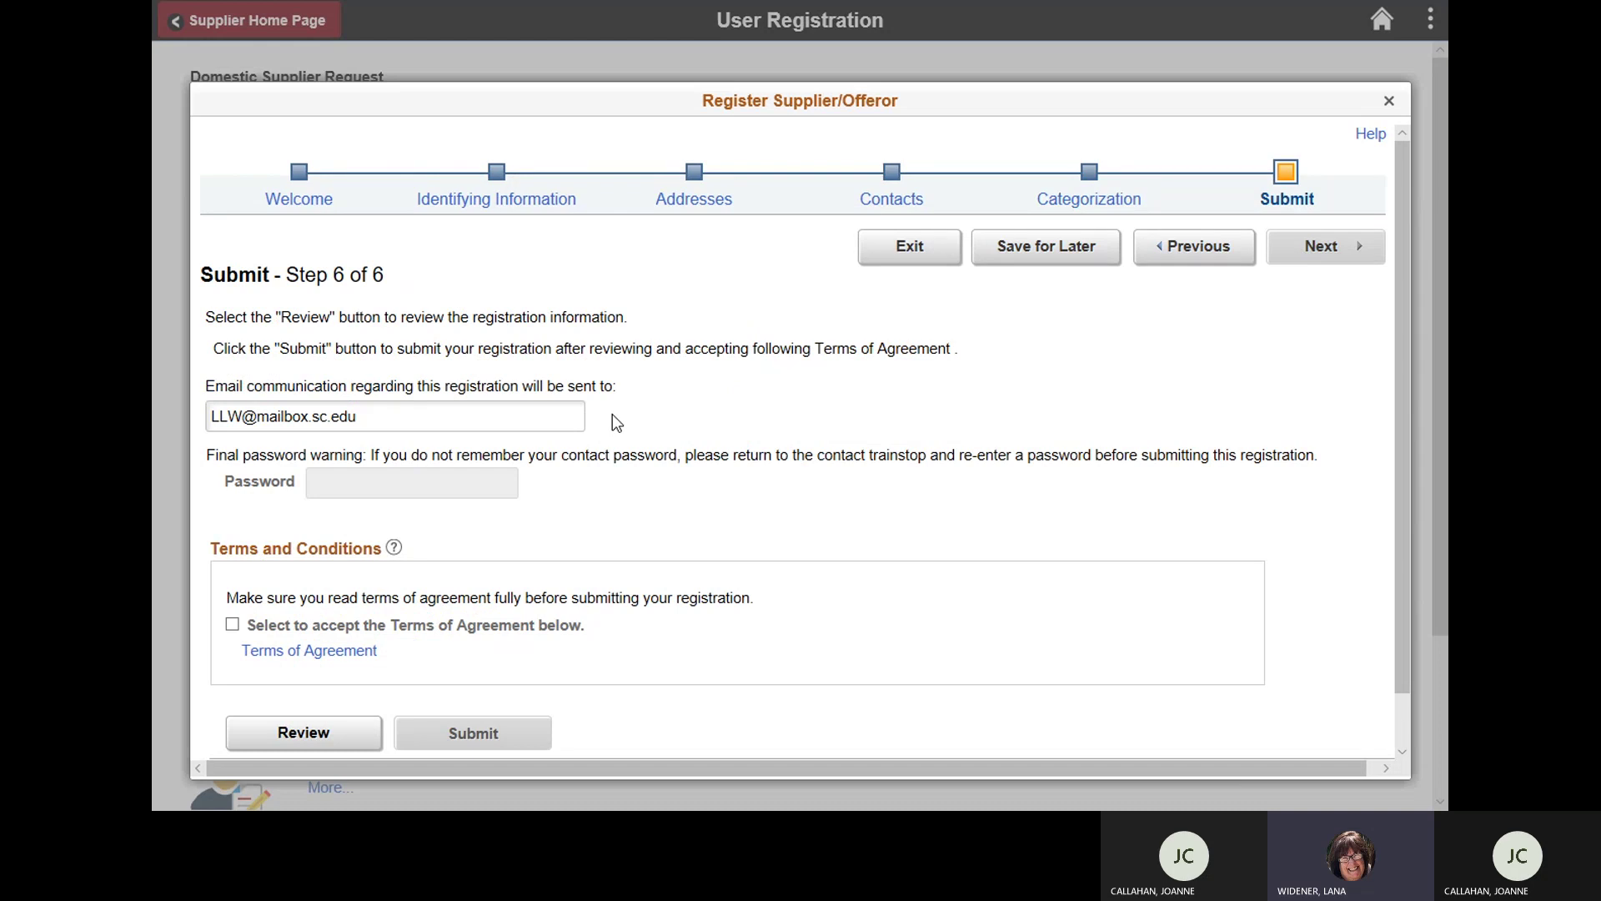
{"action": "left_click", "coordinate": [356, 734]}
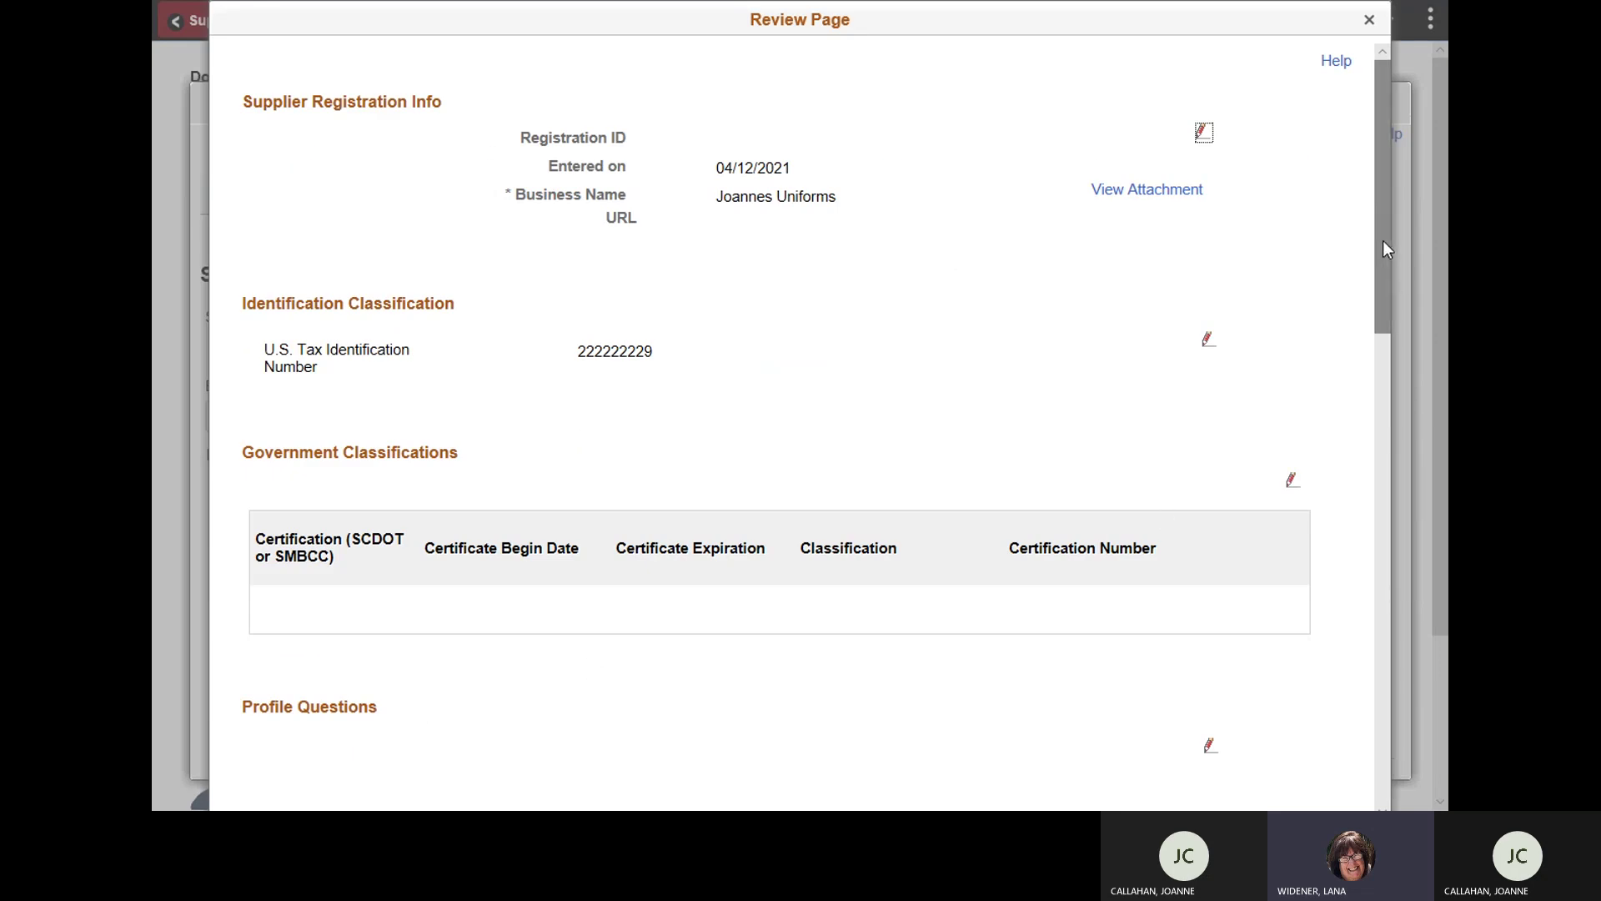
{"action": "left_click_drag", "start_coordinate": [1383, 239], "coordinate": [1378, 673]}
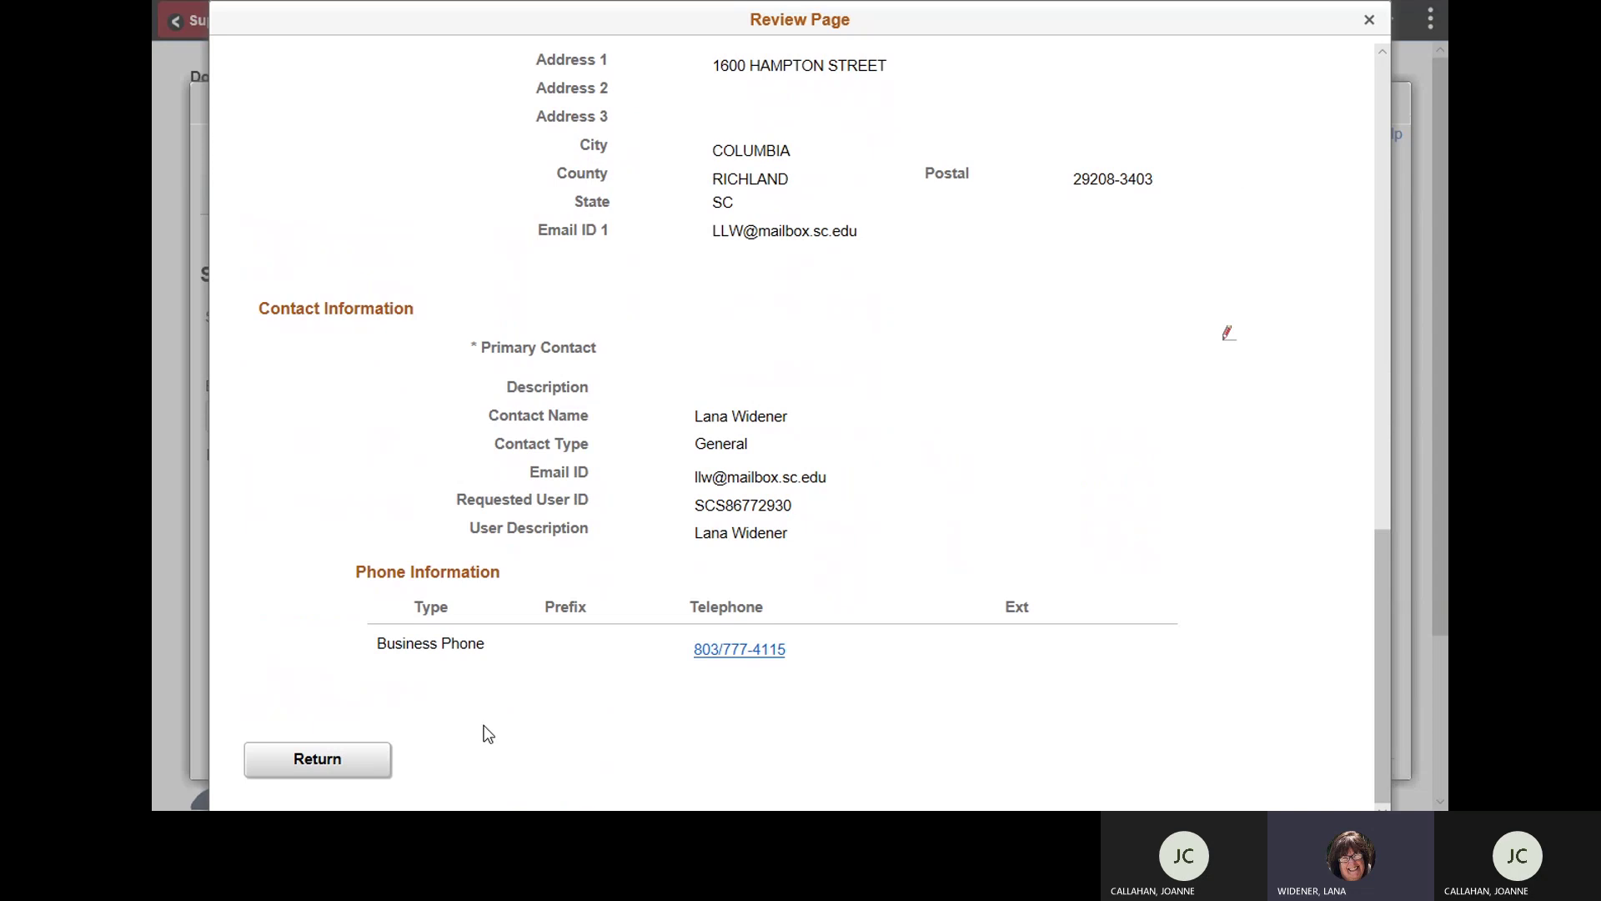
{"action": "left_click", "coordinate": [351, 760]}
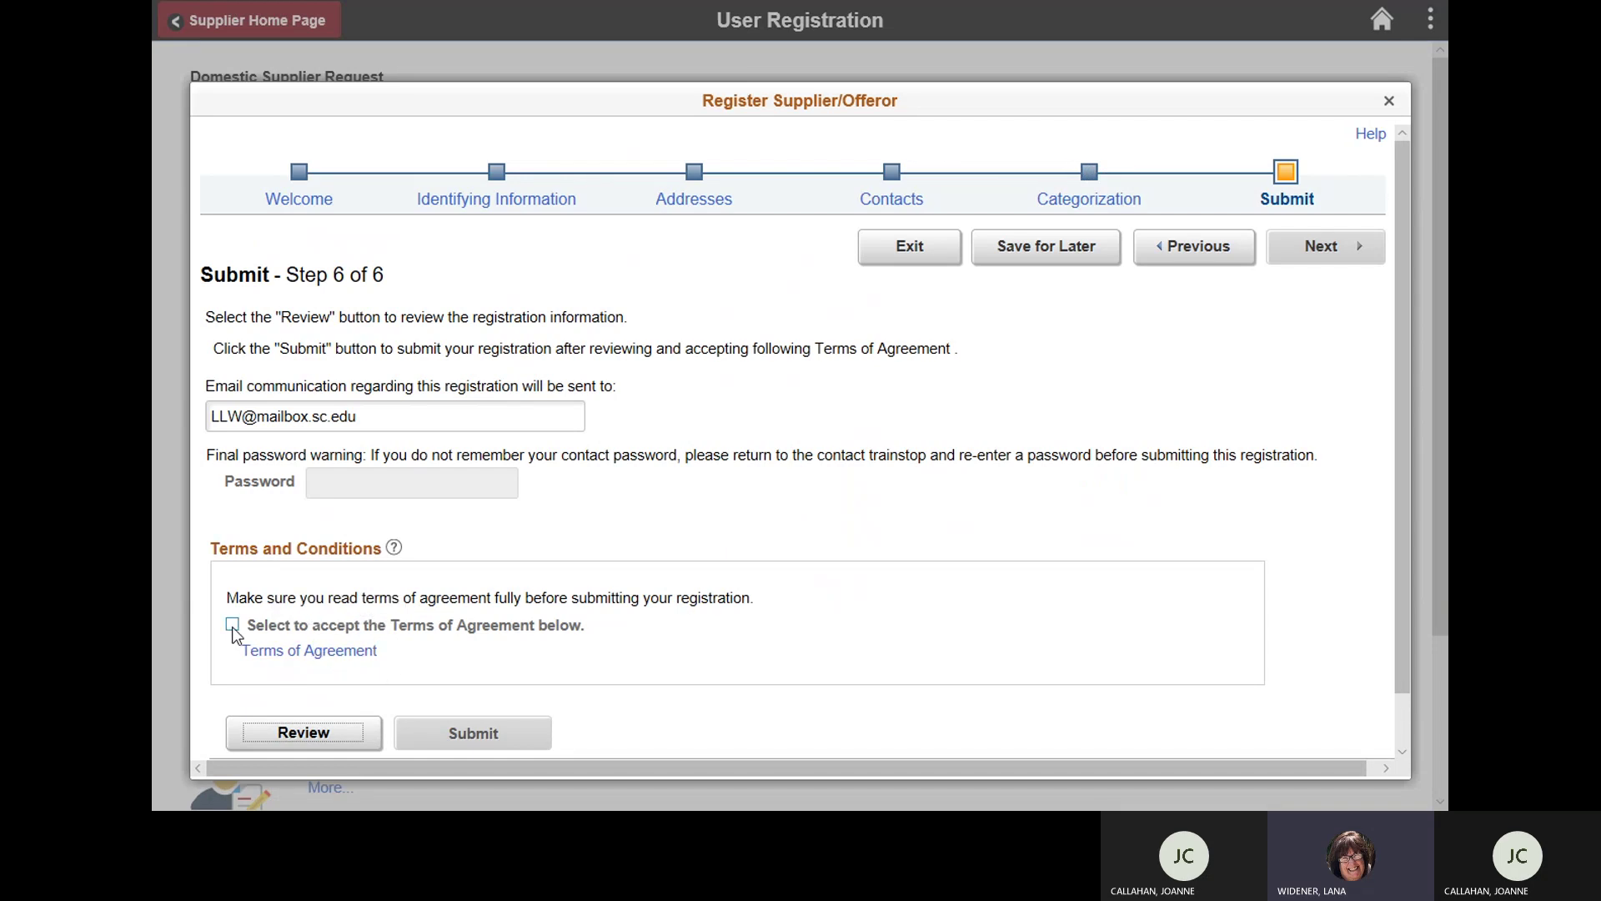
Step: Review the Terms of Agreement text, then tick the checkbox accepting them
{"action": "left_click", "coordinate": [269, 654]}
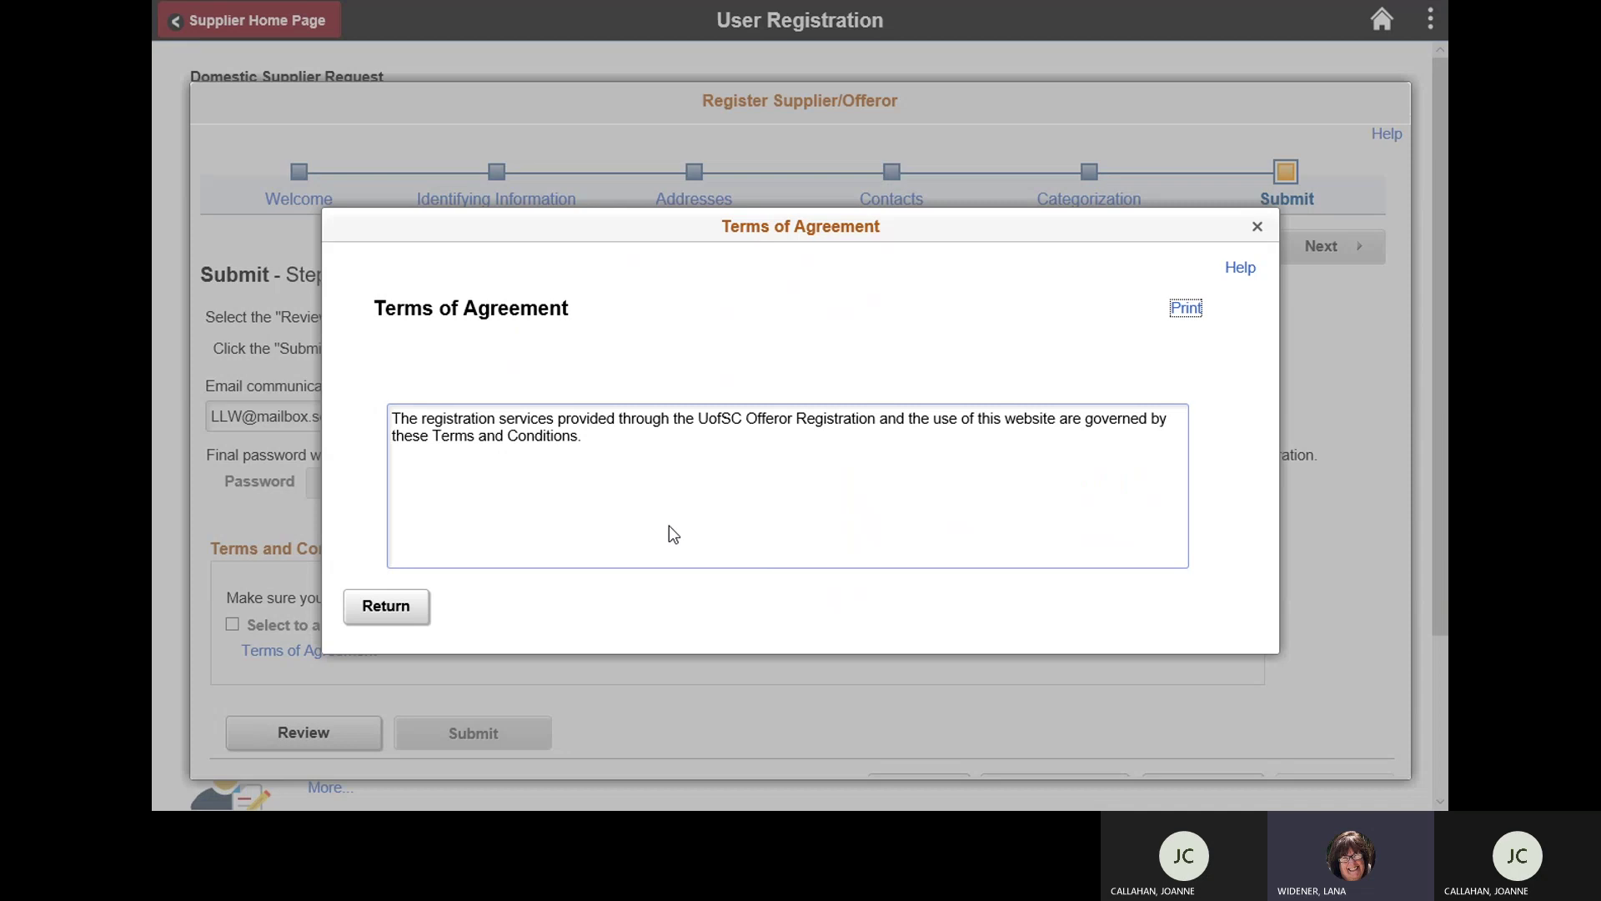
{"action": "left_click", "coordinate": [382, 615]}
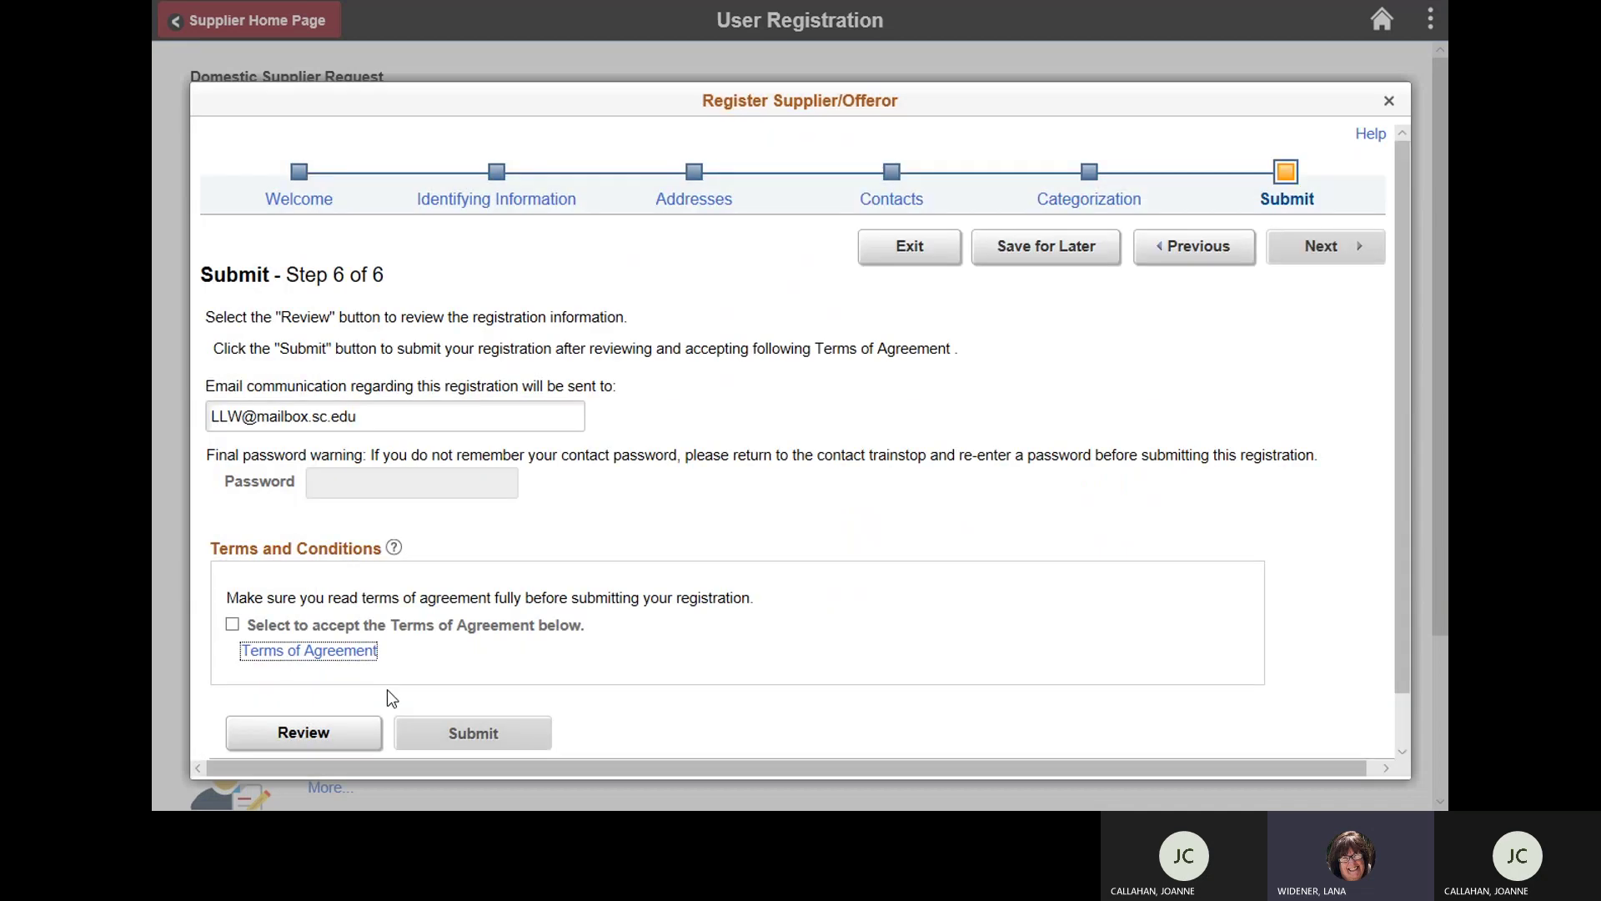
{"action": "left_click", "coordinate": [232, 625]}
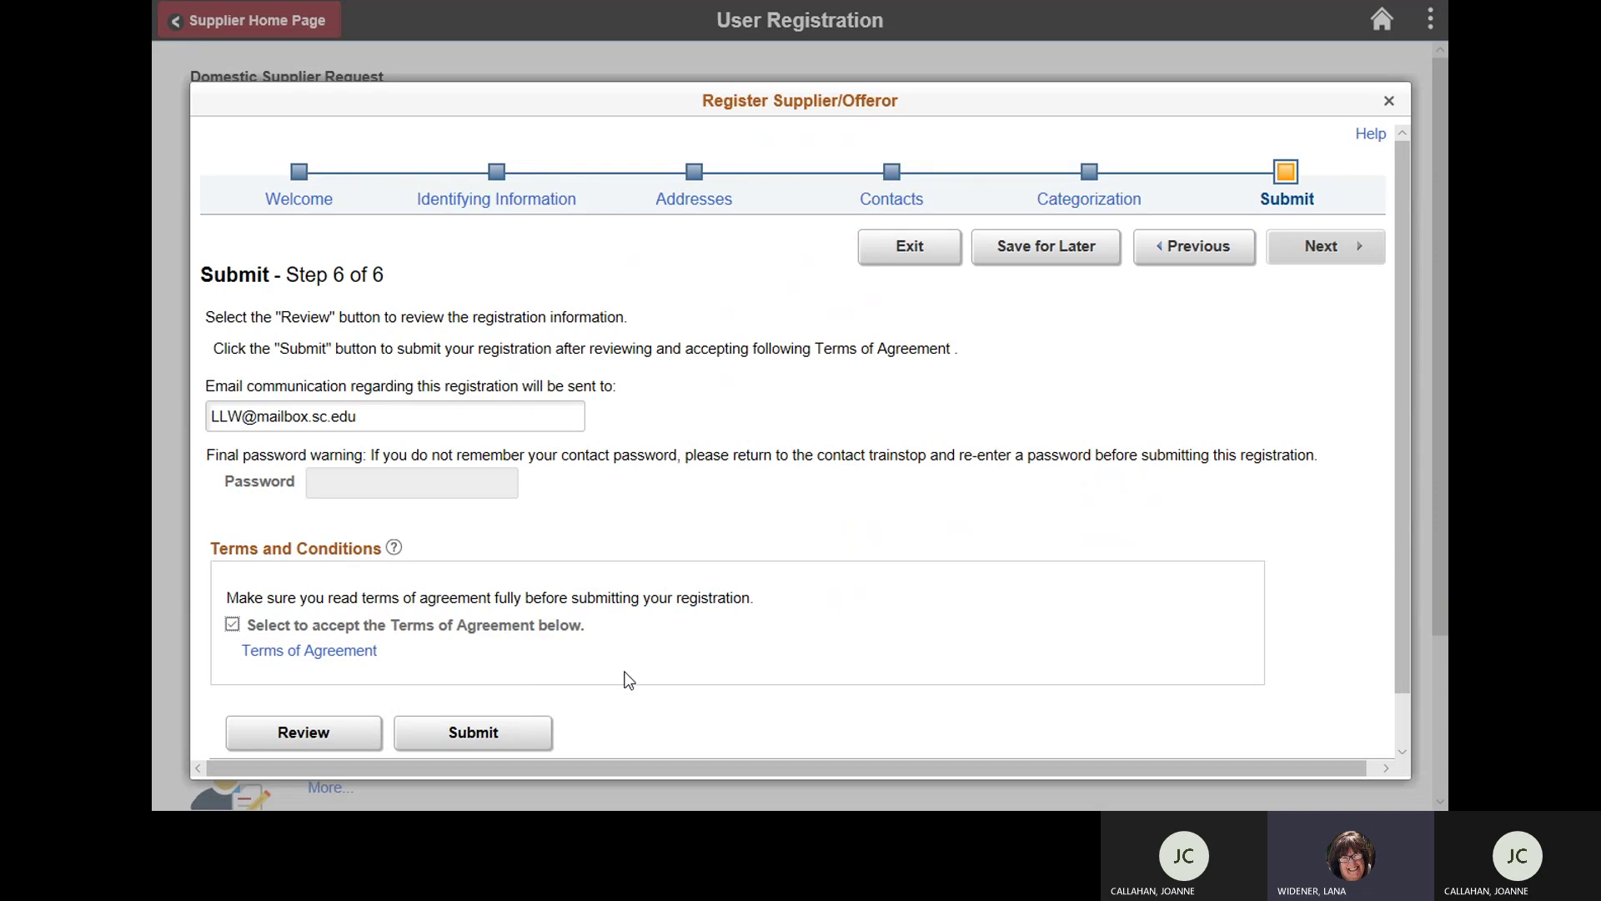
Step: Submit the completed offeror registration from step 6 of 6
{"action": "left_click", "coordinate": [494, 734]}
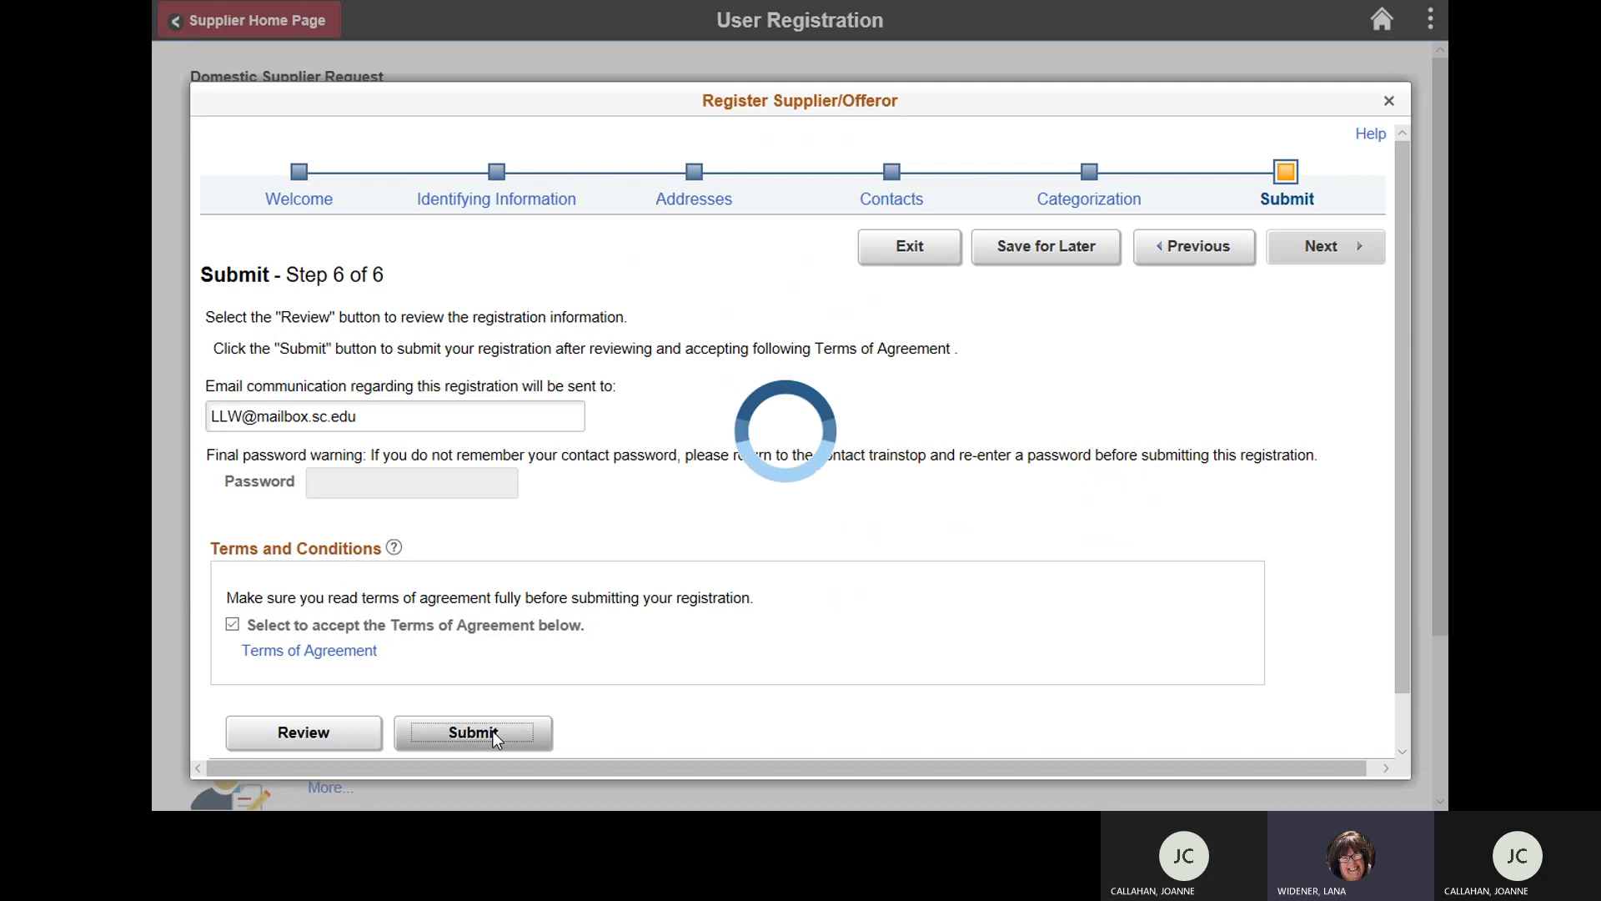